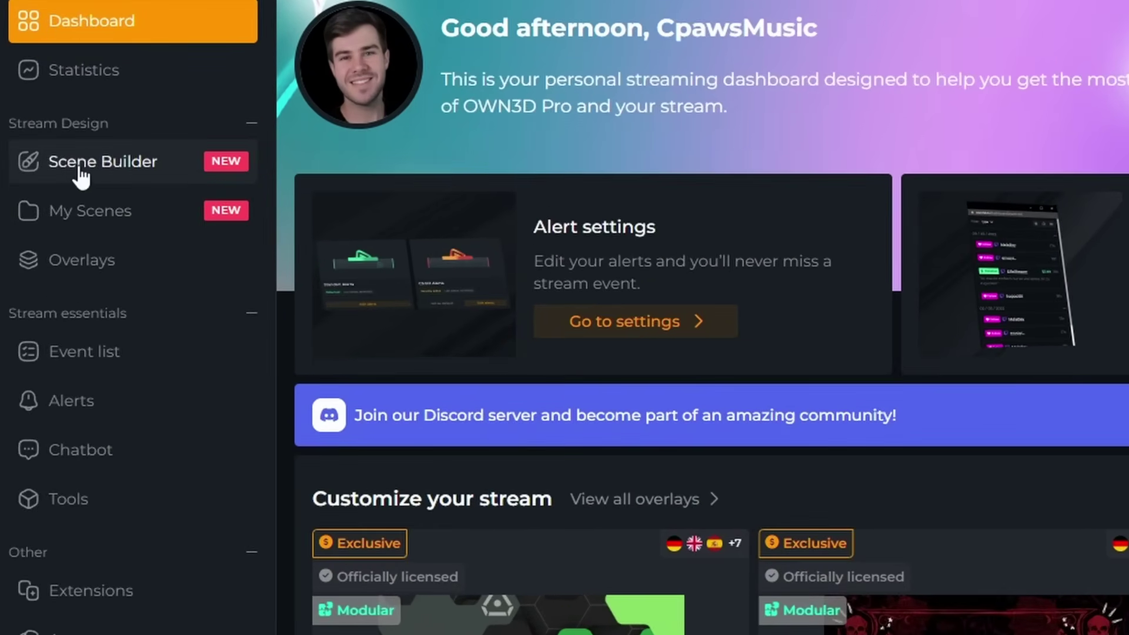
Start a complete scene setup in the Scene Builder with automatic selection of the scenes
click(119, 167)
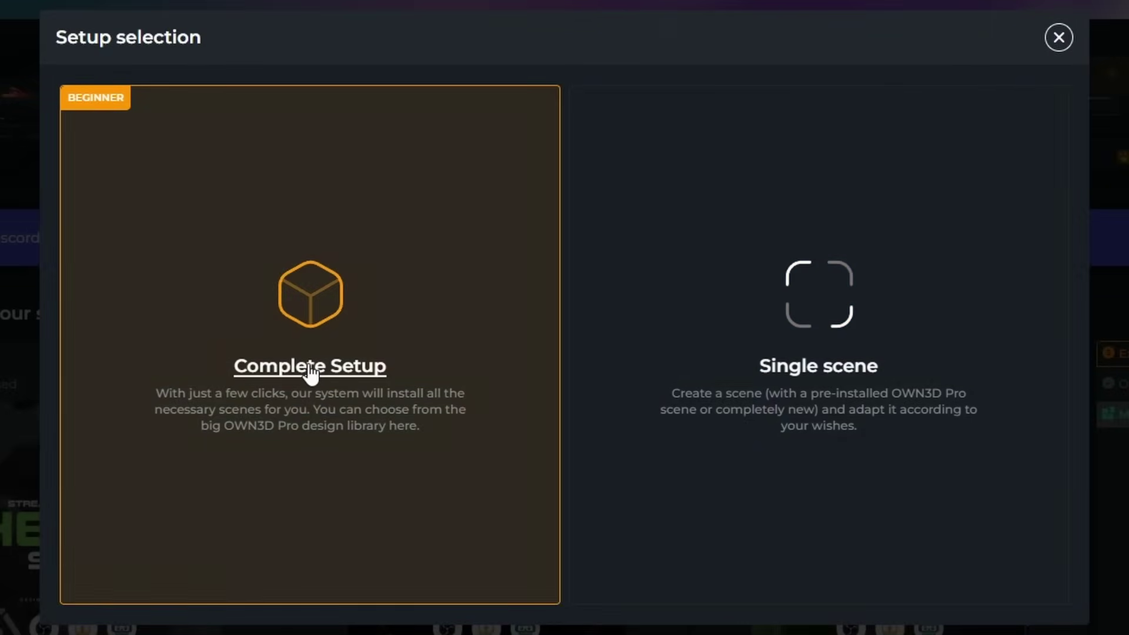
click(310, 372)
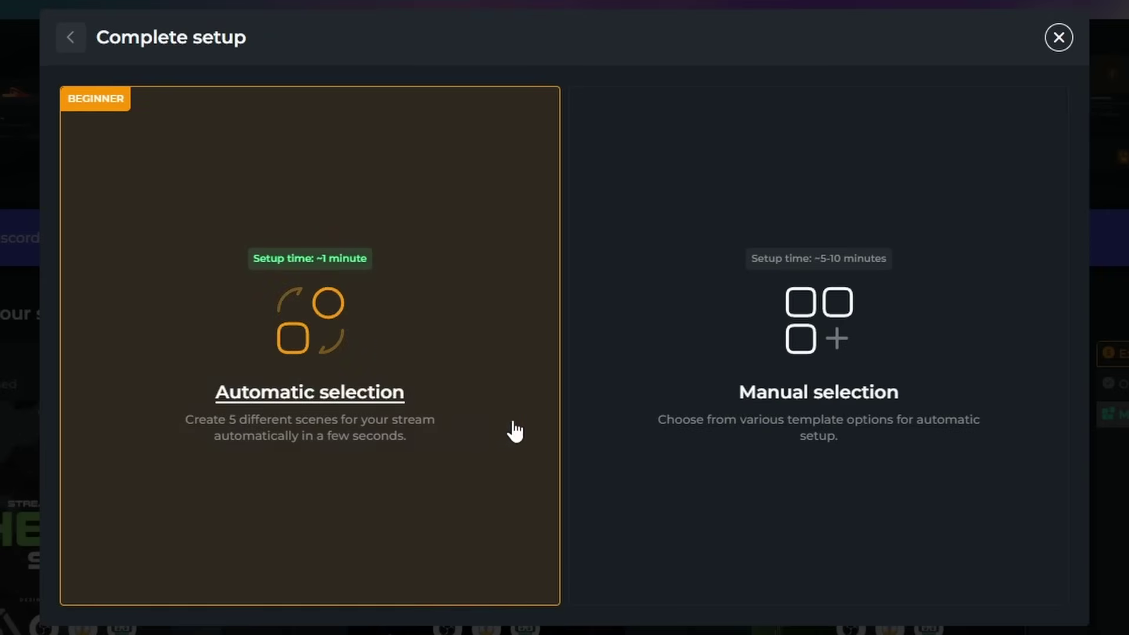
click(372, 390)
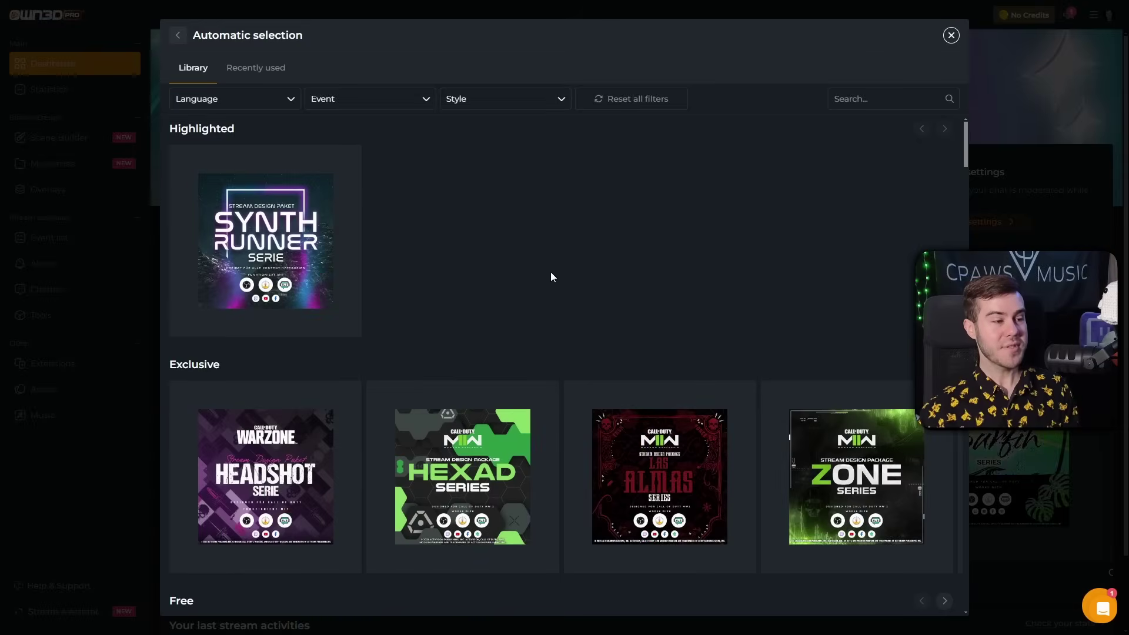
Browse the overlay design library and choose the Avoid series from the free designs
scroll(551, 276, down, 20)
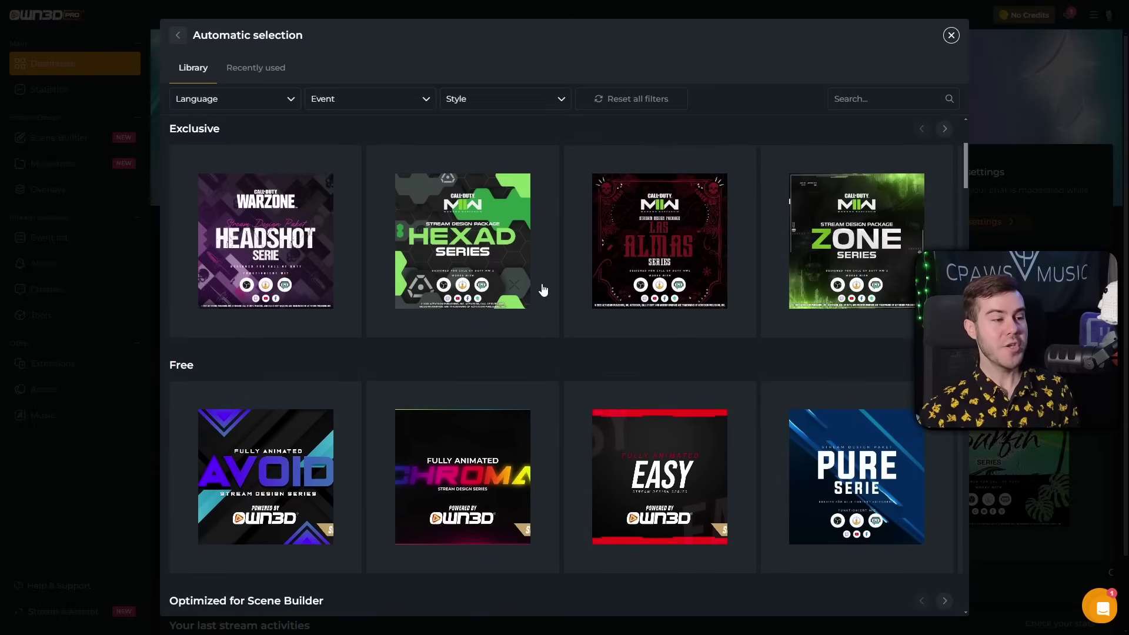
scroll(573, 361, down, 6)
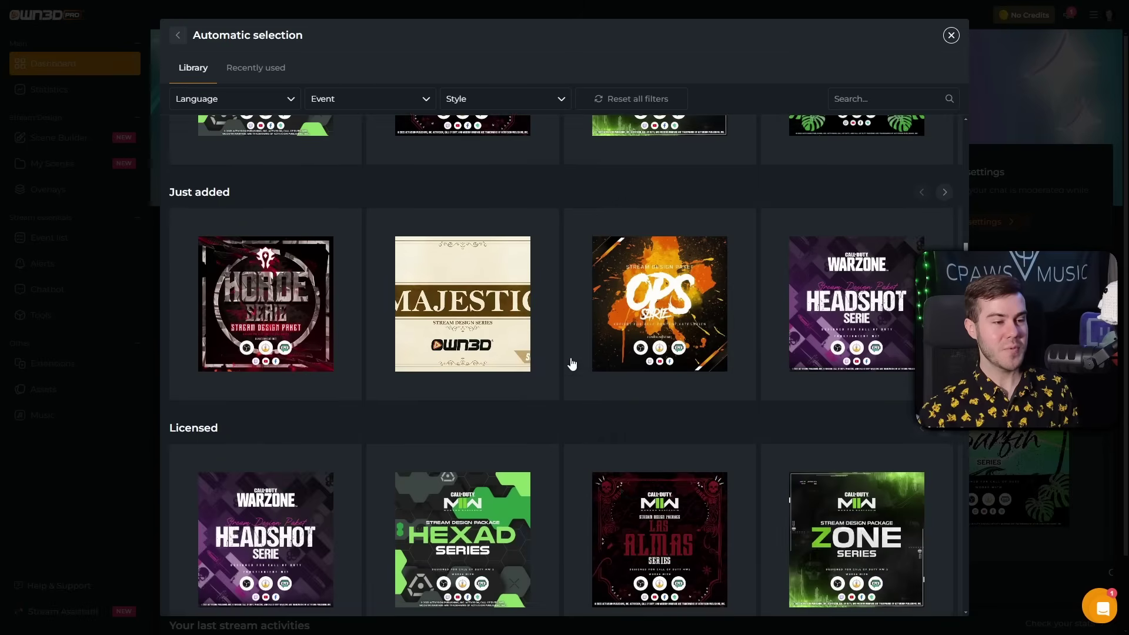
scroll(570, 341, up, 9)
scroll(568, 348, up, 10)
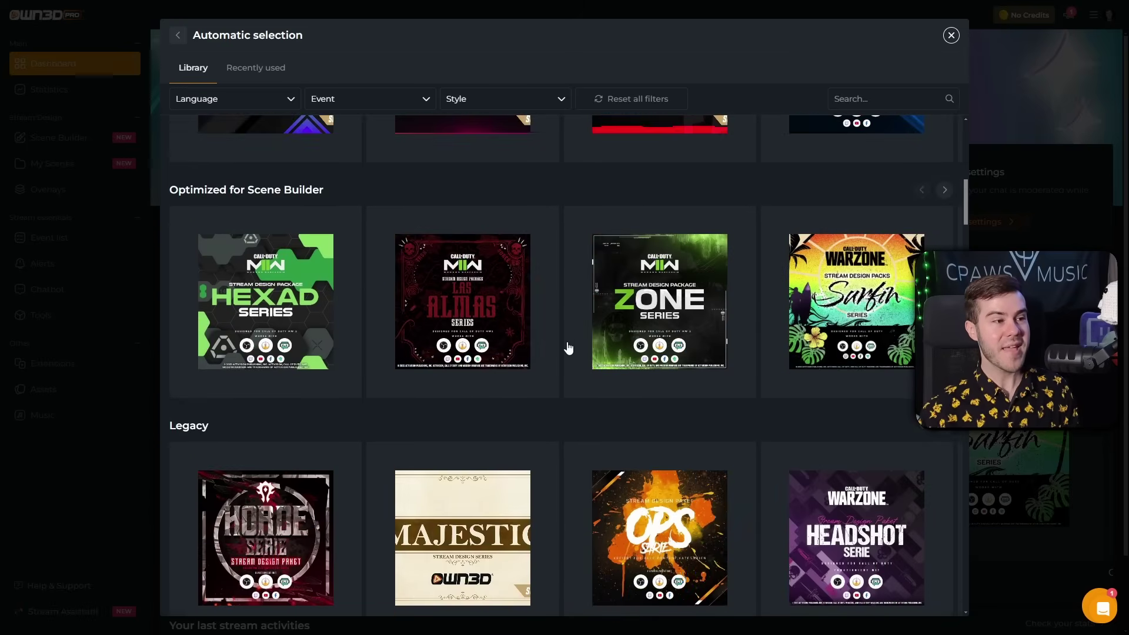
scroll(890, 288, right, 3)
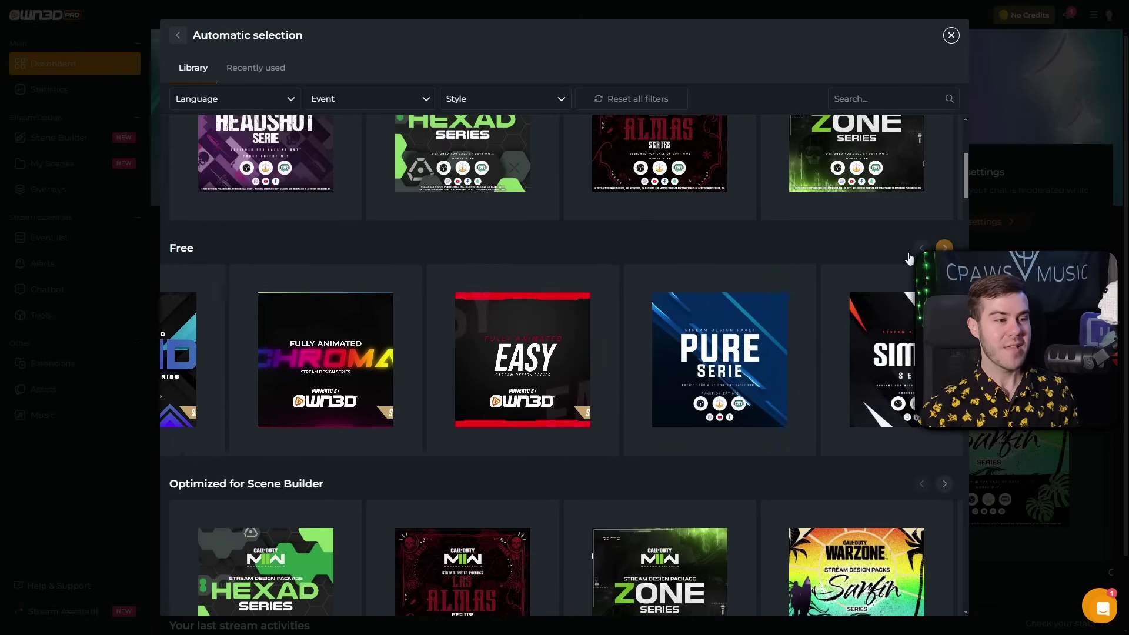
click(921, 248)
click(266, 360)
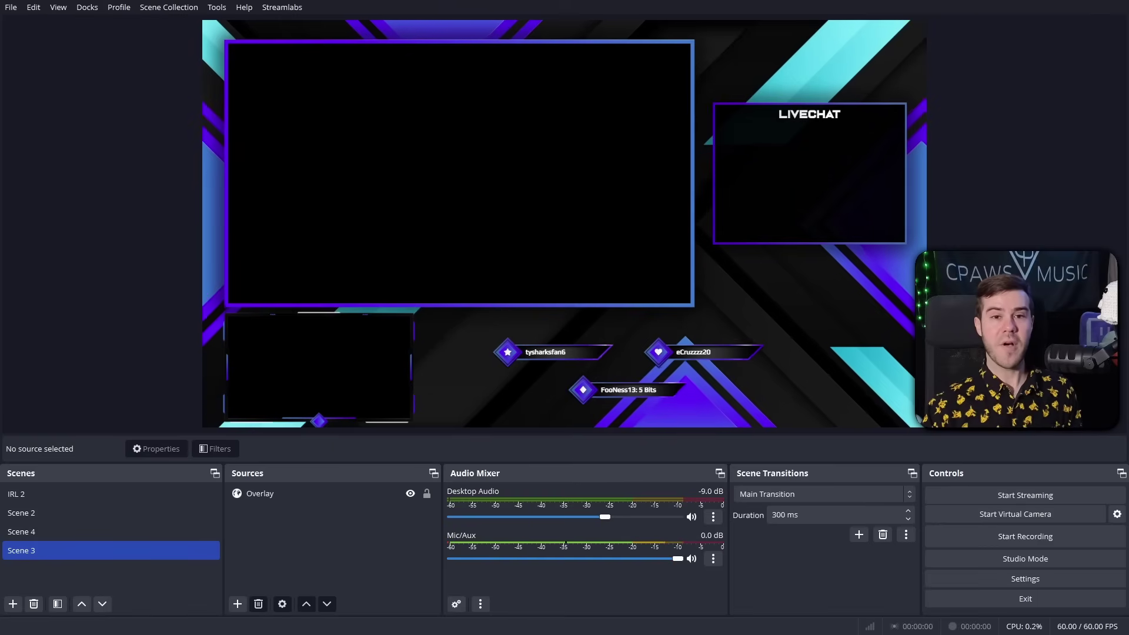
In OBS Studio, show the audio settings to review the sample rate and global audio devices
click(995, 581)
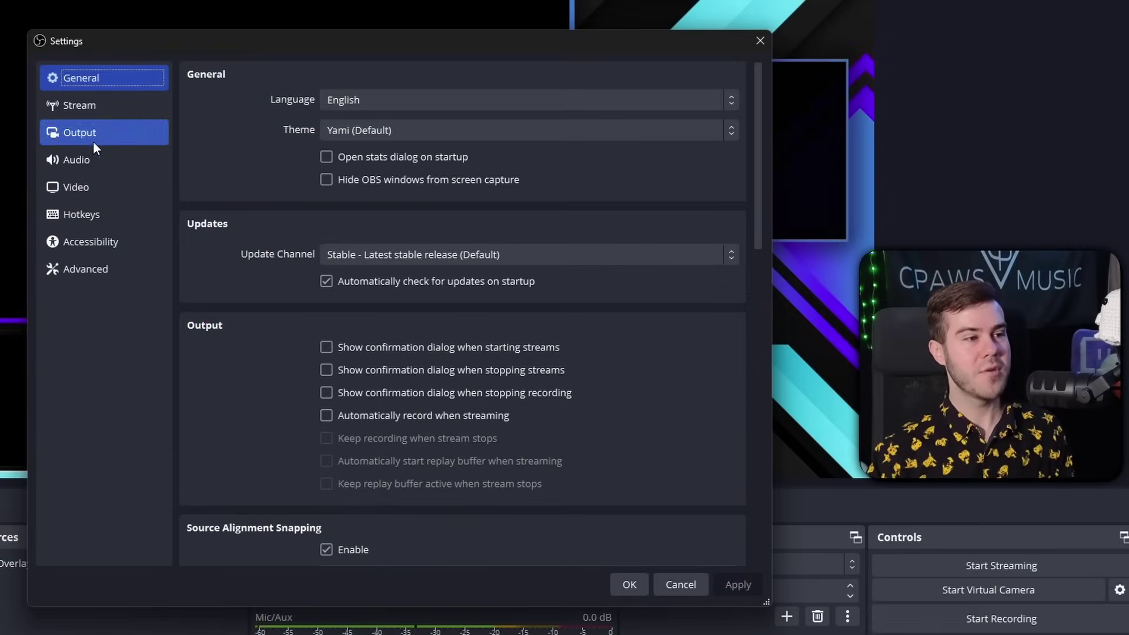
click(316, 185)
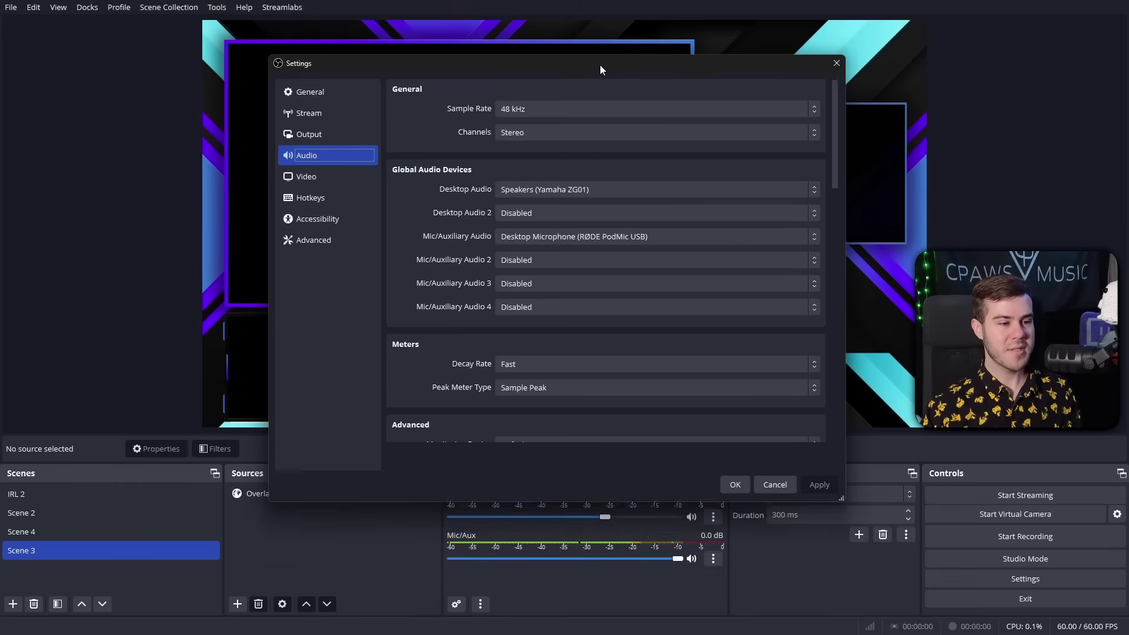
drag(600, 64, 606, 19)
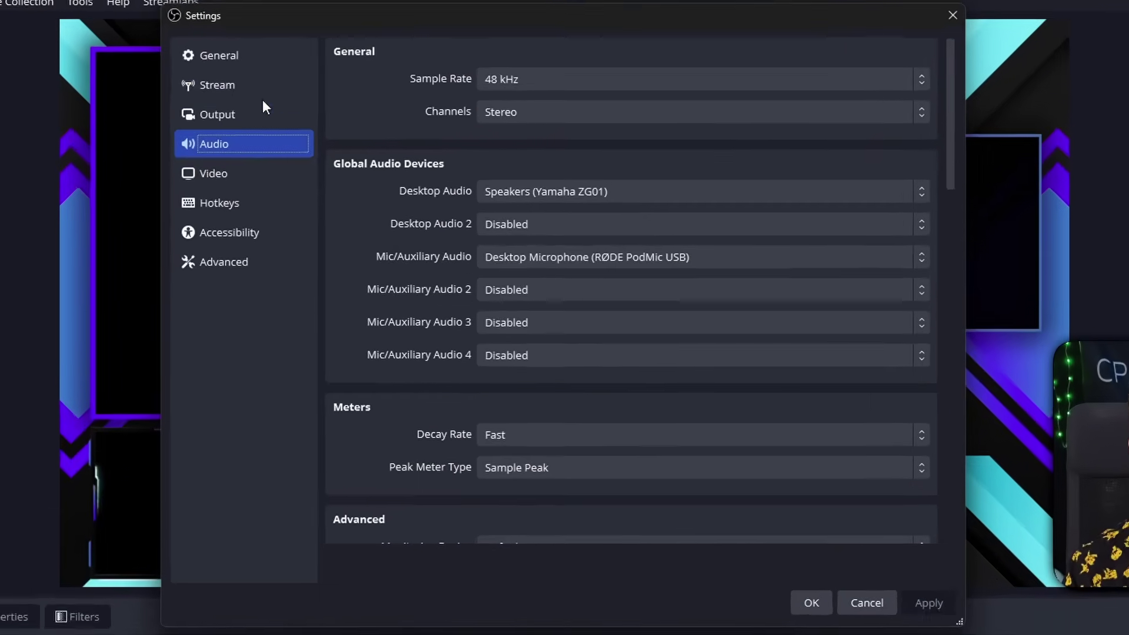
Choose Twitch as the streaming service in the stream settings
click(326, 67)
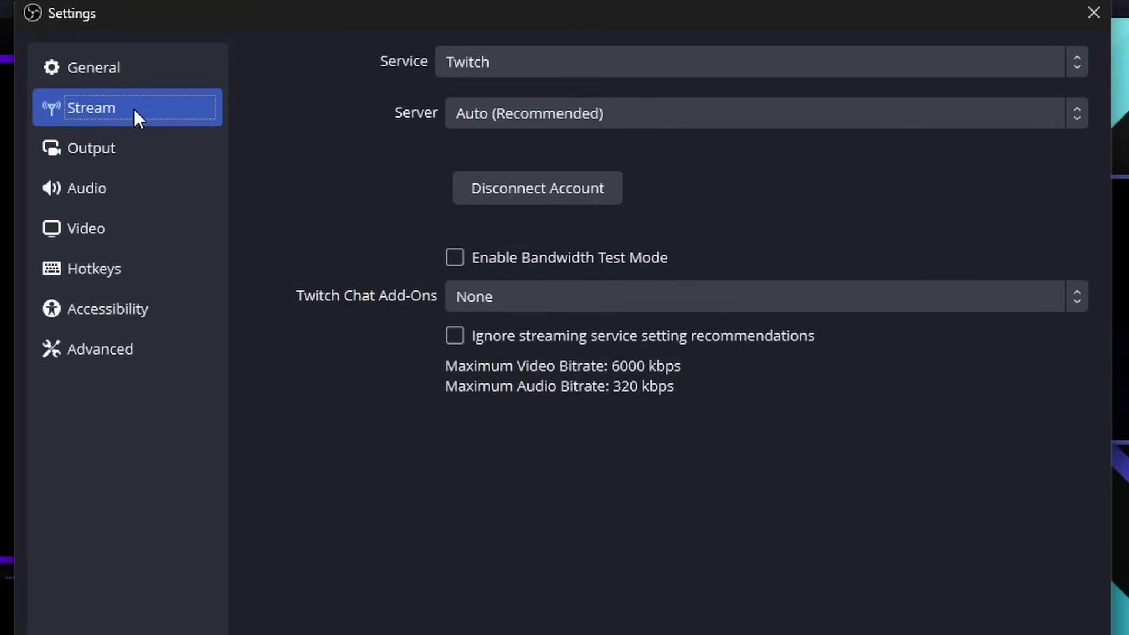
click(514, 61)
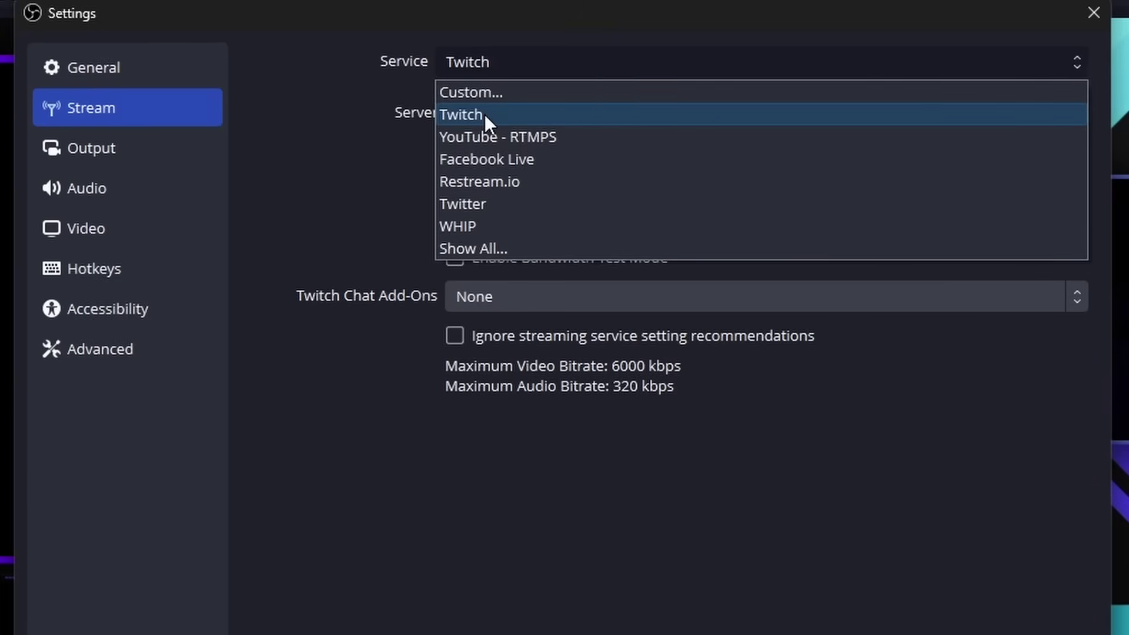
click(446, 112)
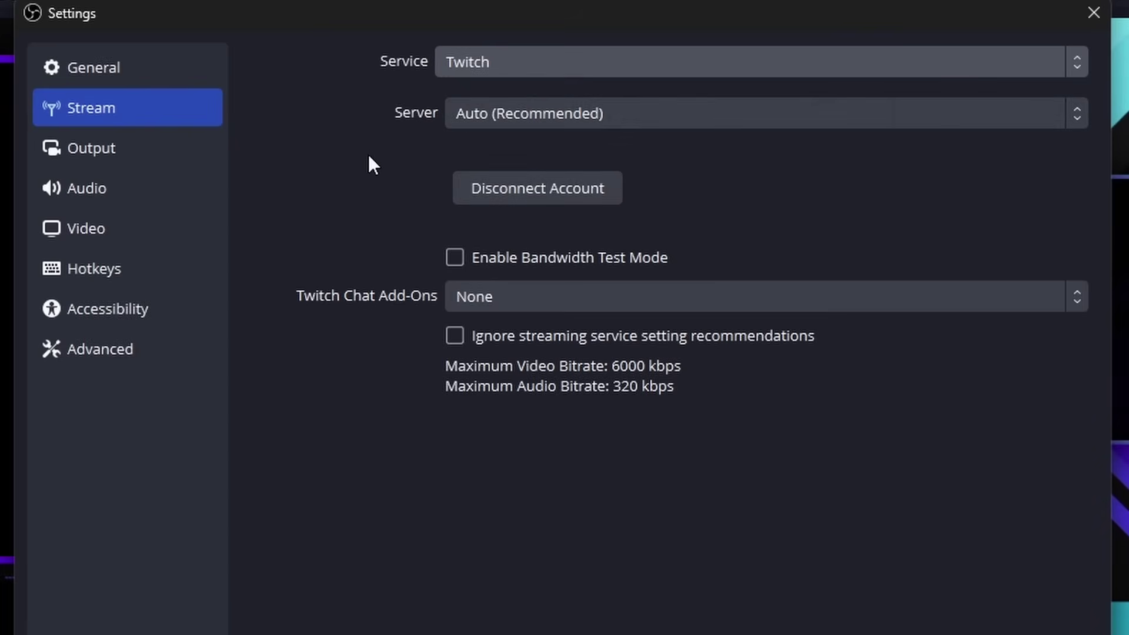
Review the output mode choices and the streaming encoder settings against the stream service options, and close the settings
click(154, 152)
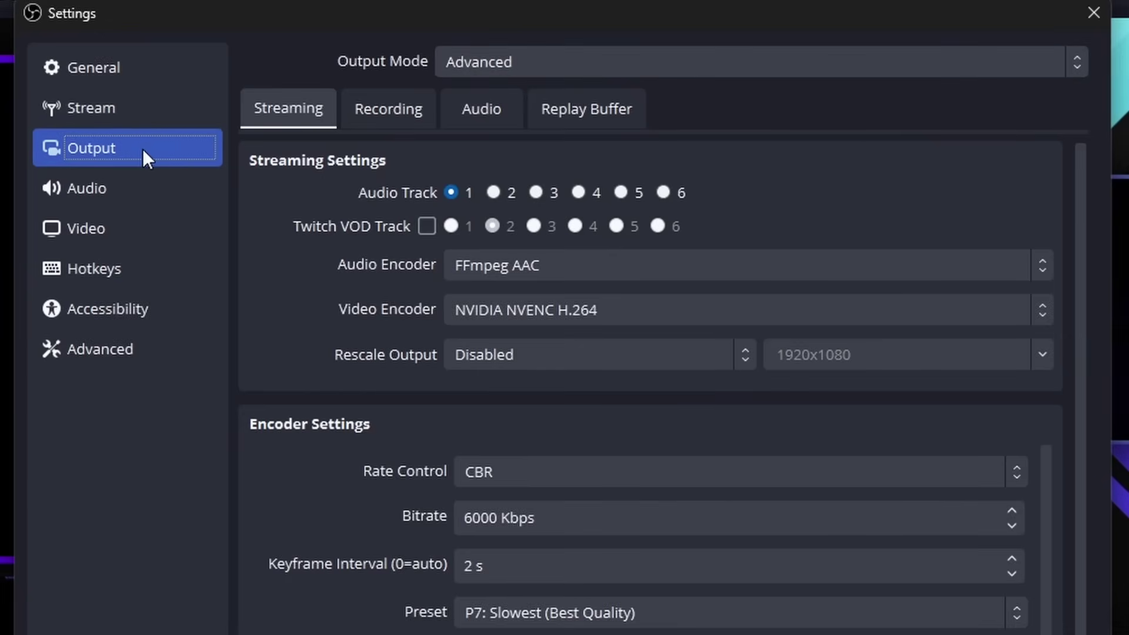
click(513, 67)
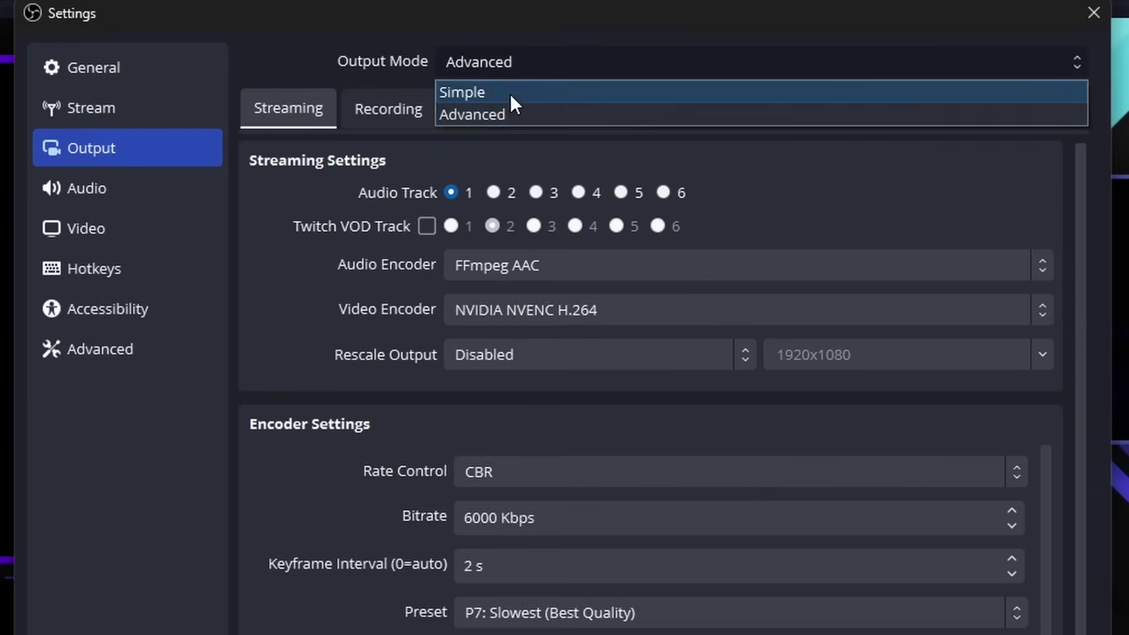
click(133, 109)
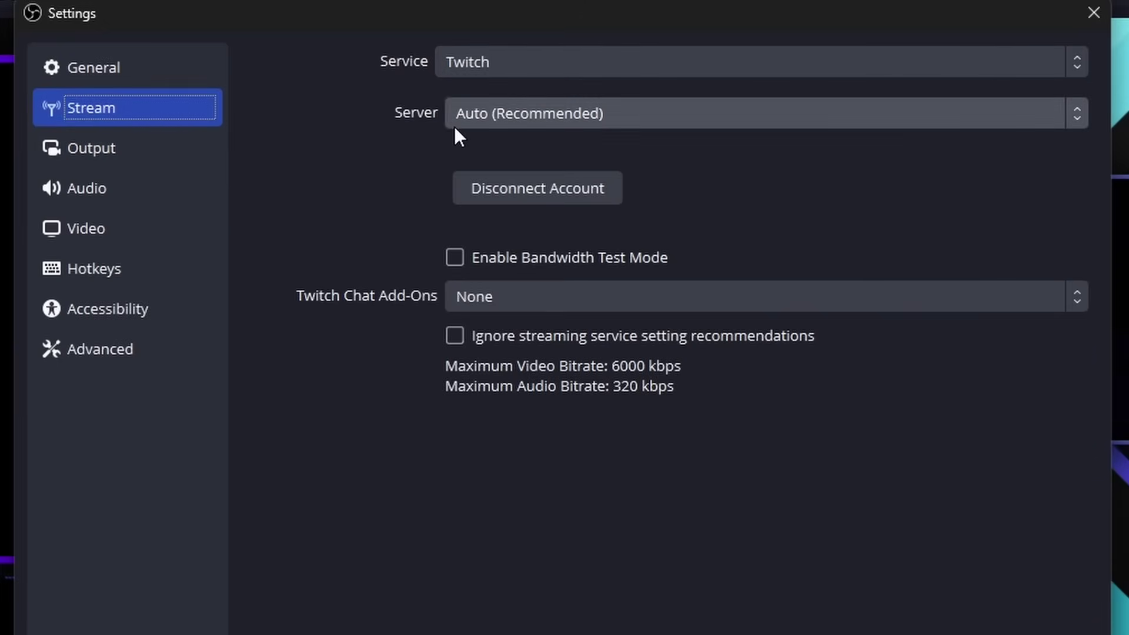
click(150, 153)
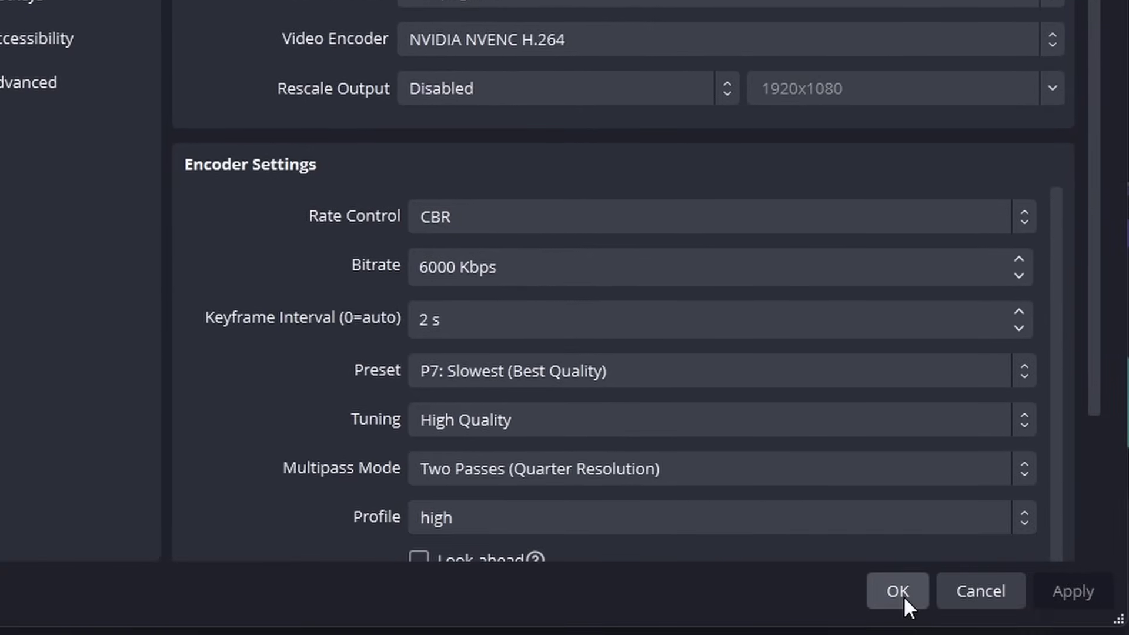
click(903, 595)
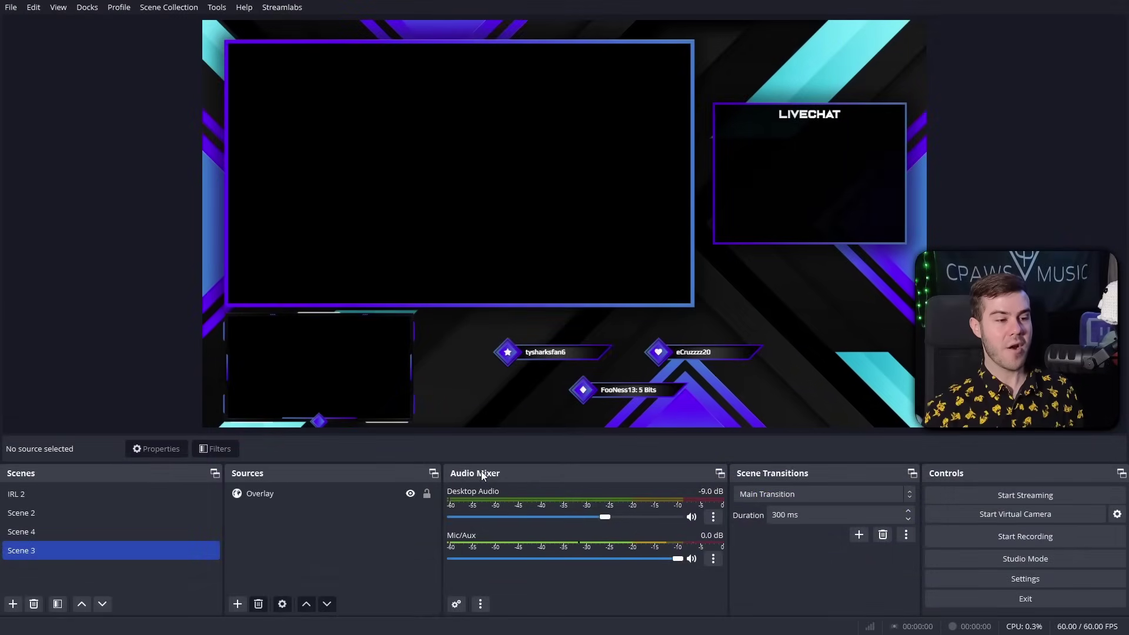
Examine the track assignments of each source in the advanced audio properties, comparing them with a recording's separate audio tracks in DaVinci Resolve
click(456, 605)
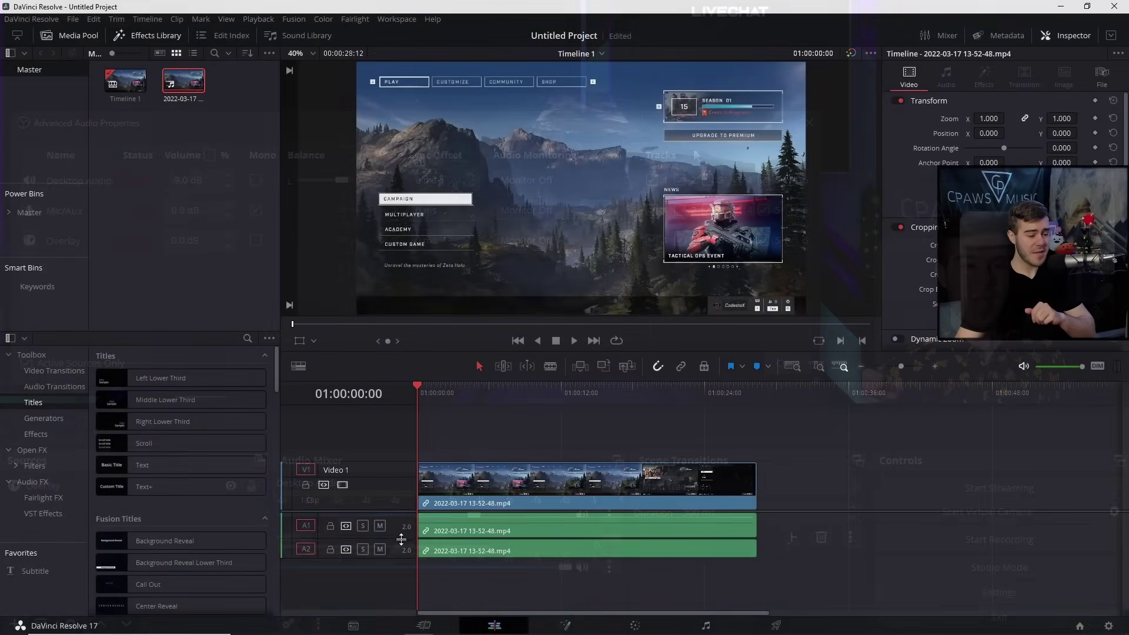
drag(401, 539, 403, 556)
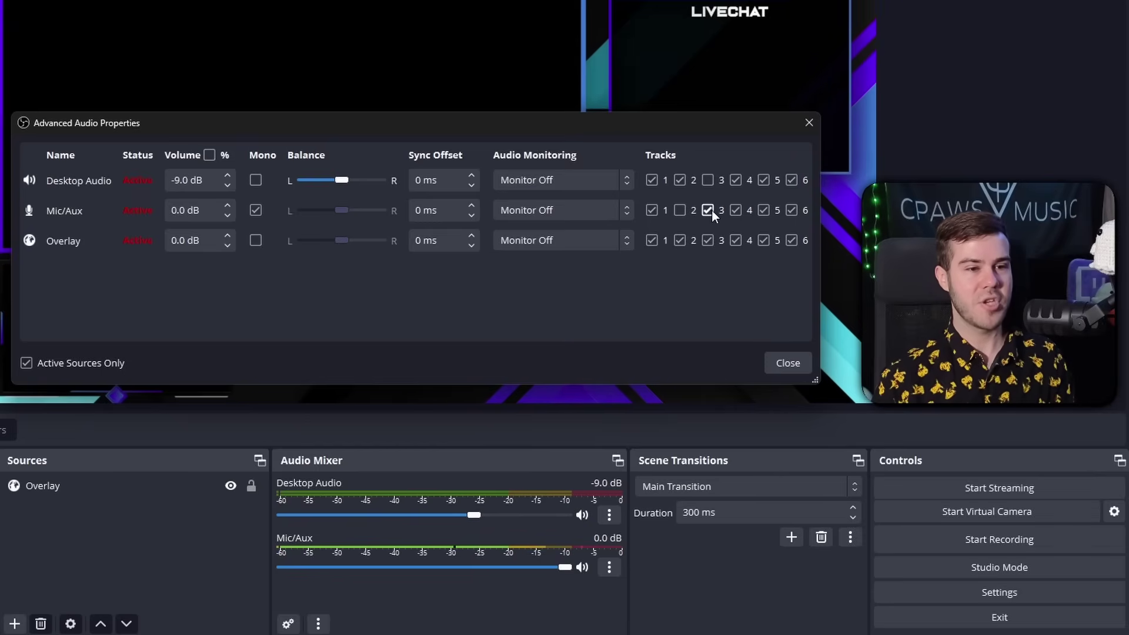
click(785, 362)
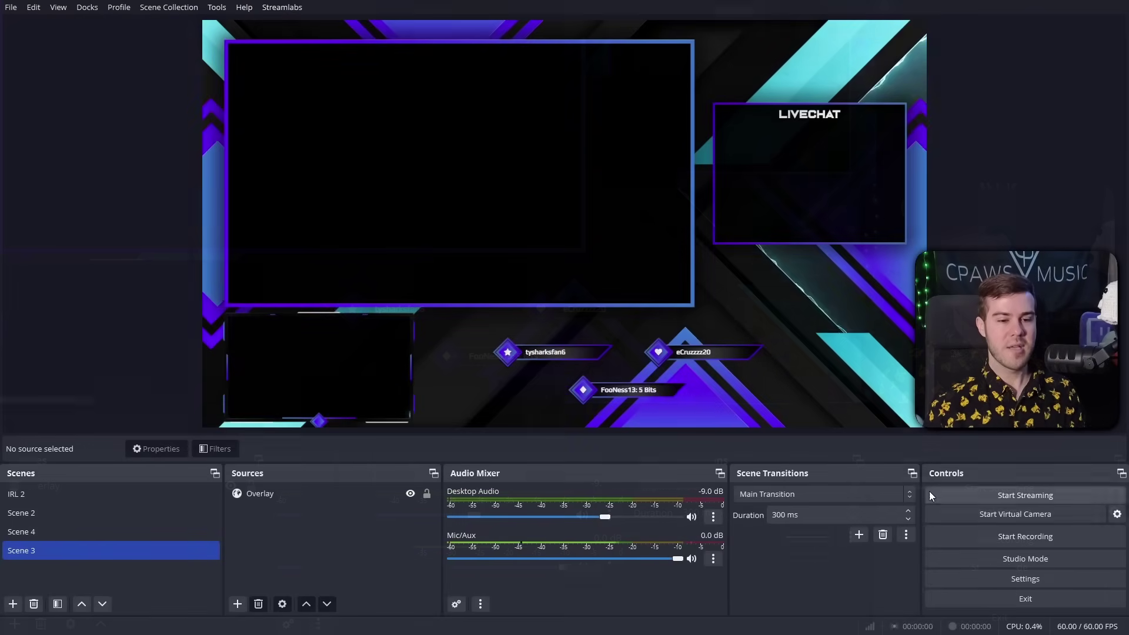
Show the output settings and examine the recording options
click(1007, 580)
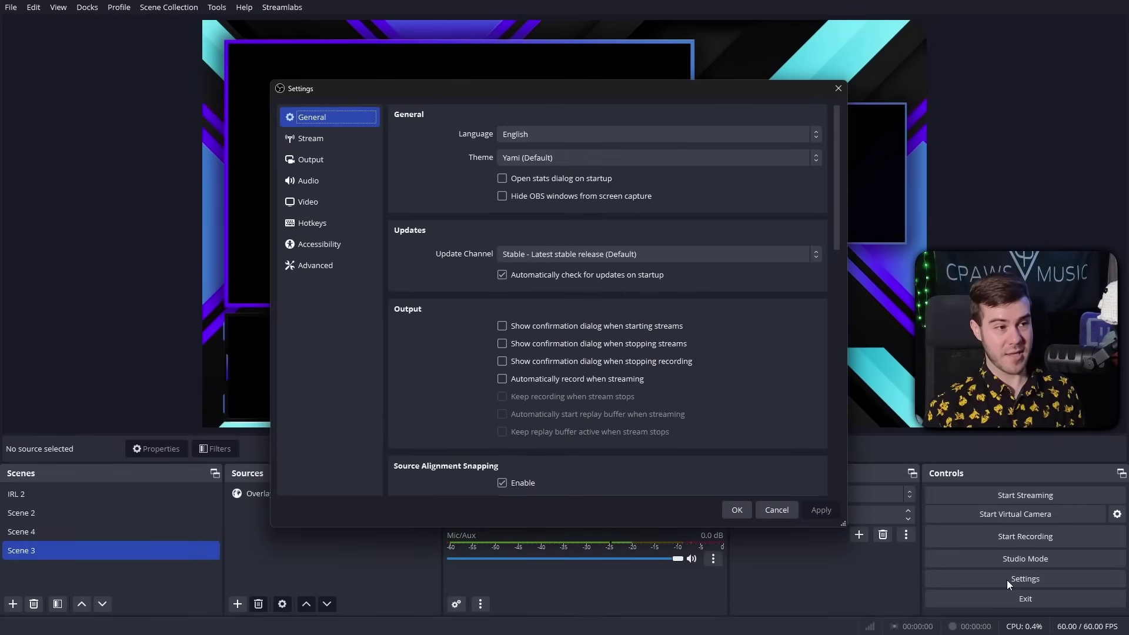
click(355, 160)
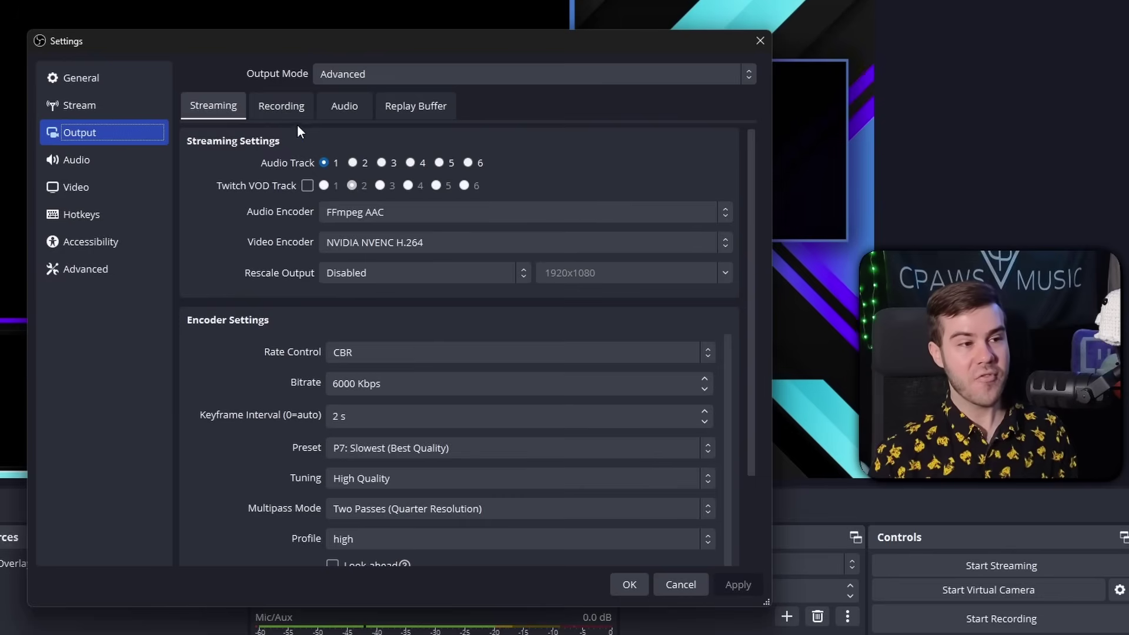
click(281, 111)
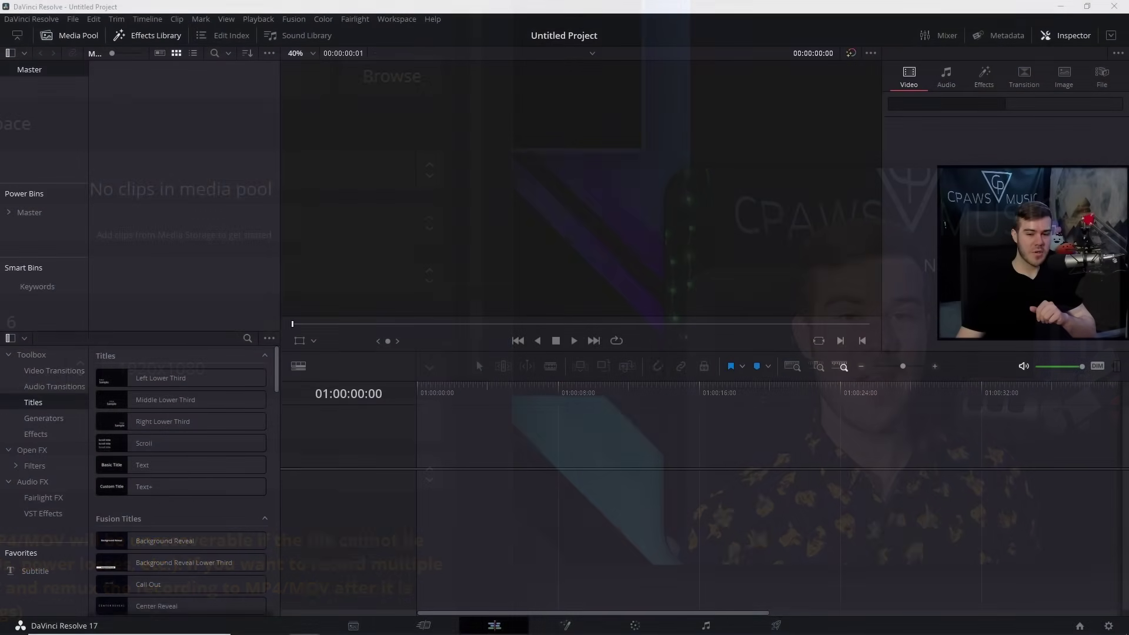
drag(811, 416, 424, 484)
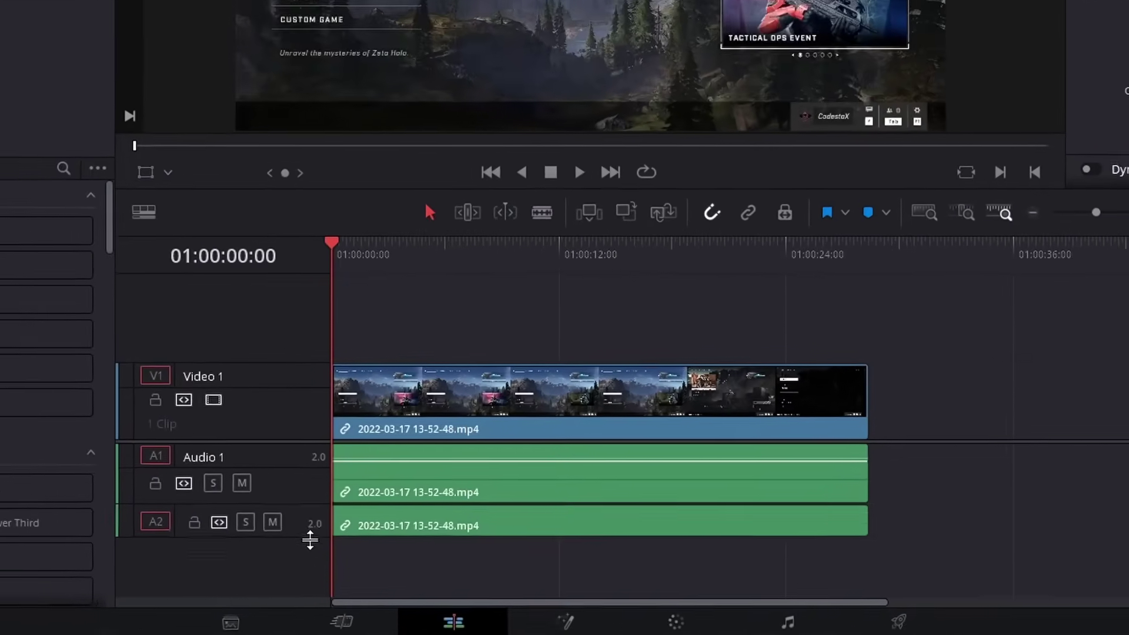
drag(309, 539, 310, 584)
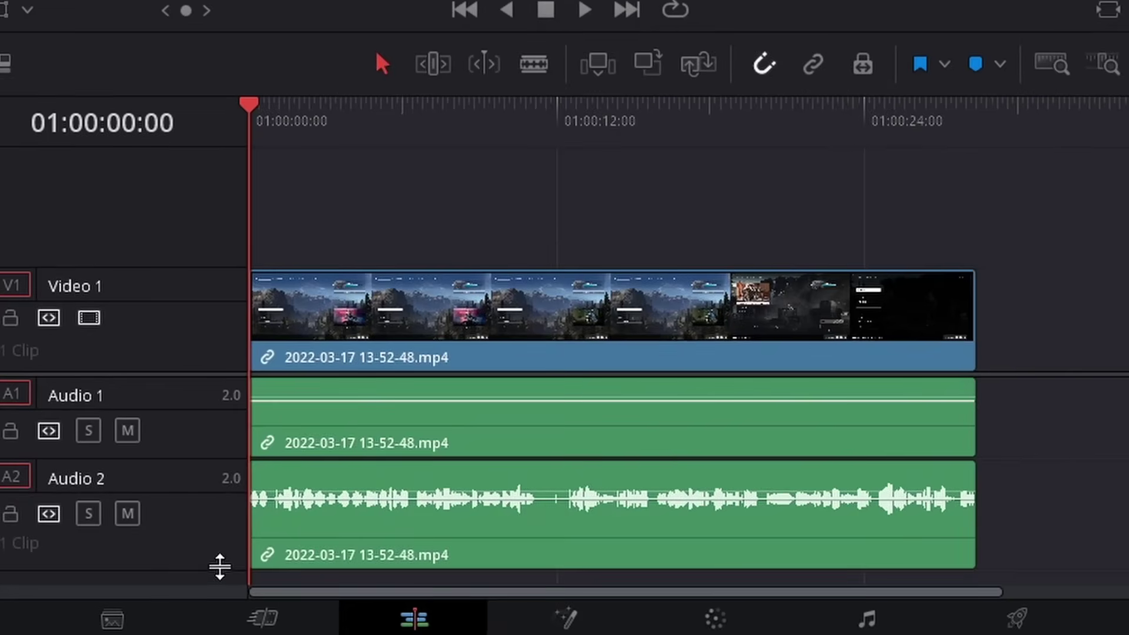
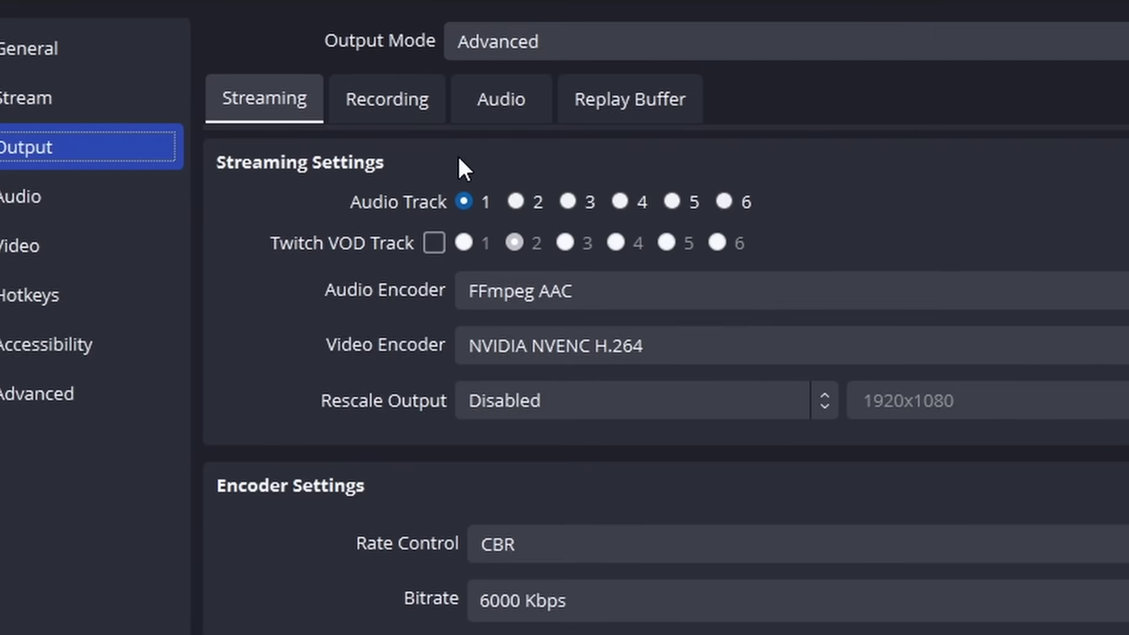
In the OBS Studio streaming output settings, enable the Twitch VOD Track on track 6 and save the change
click(433, 246)
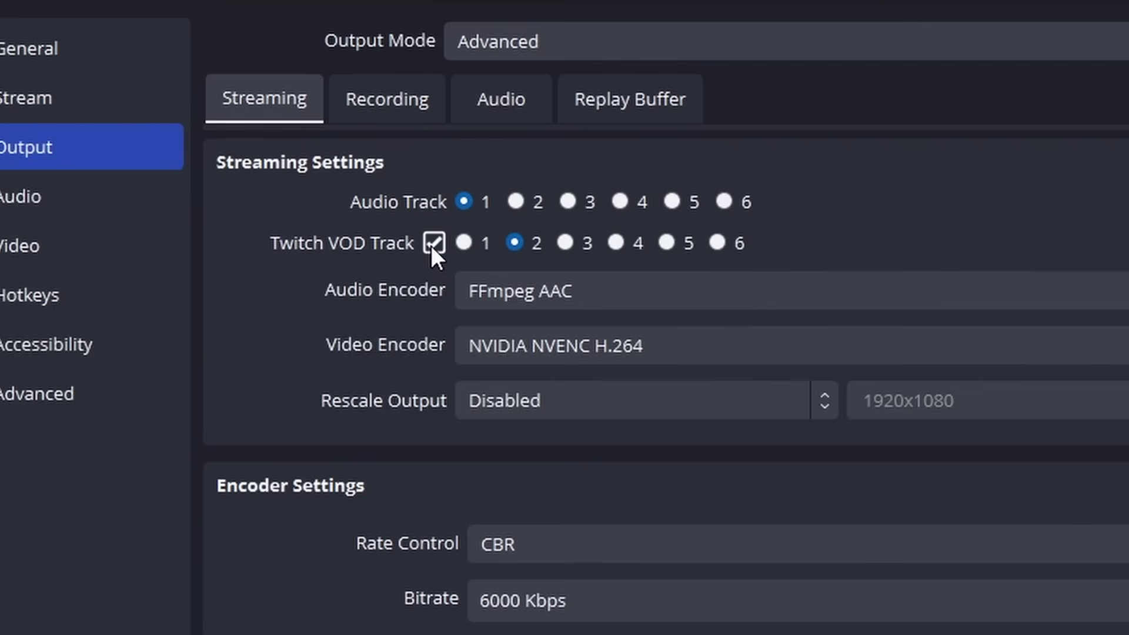
click(718, 241)
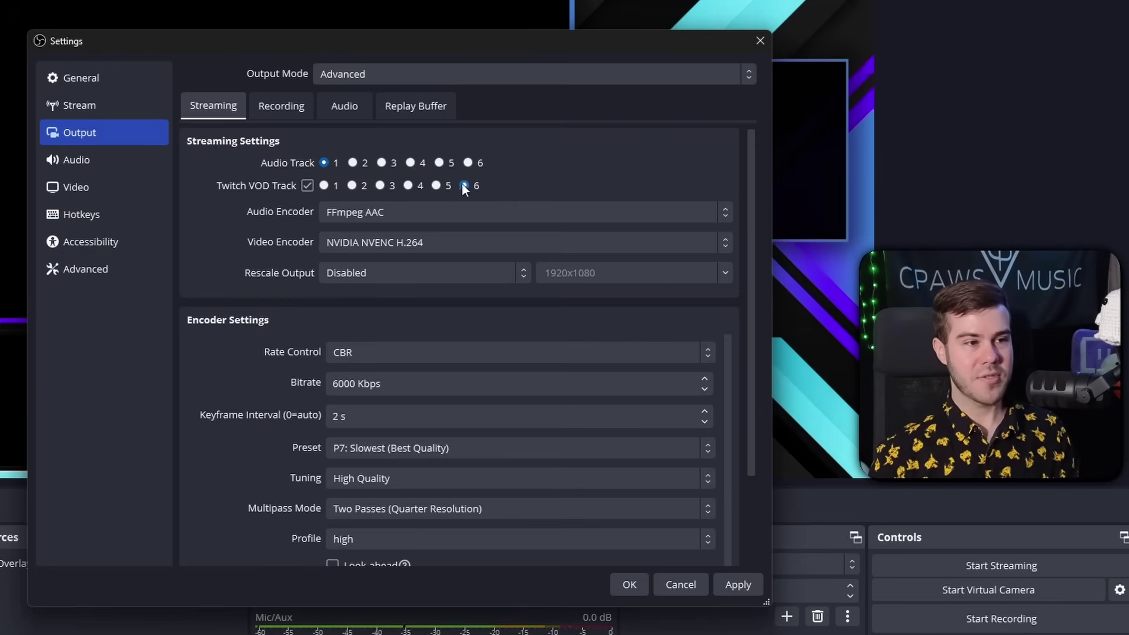
click(749, 587)
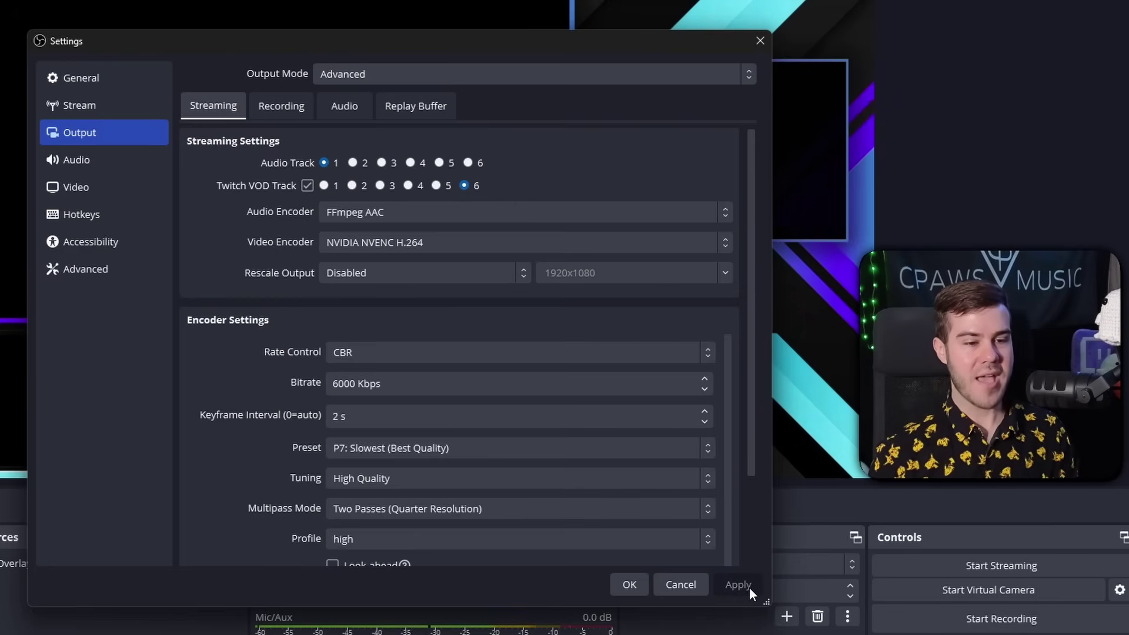
click(630, 585)
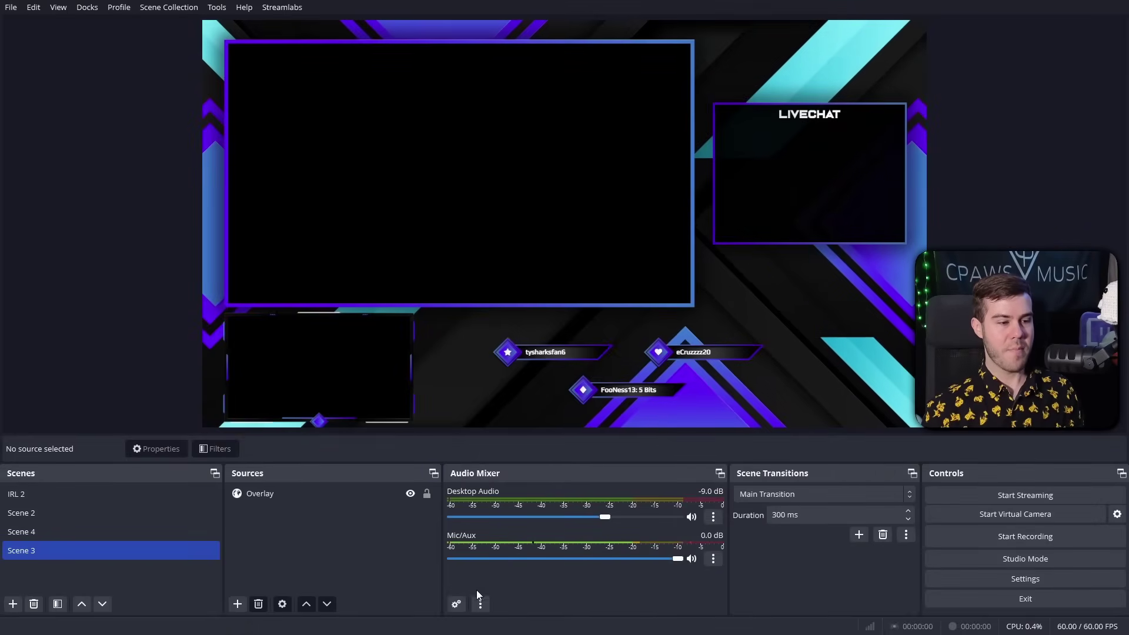
Check the track 6 assignments of the audio sources in the advanced audio properties and close the dialog
click(456, 604)
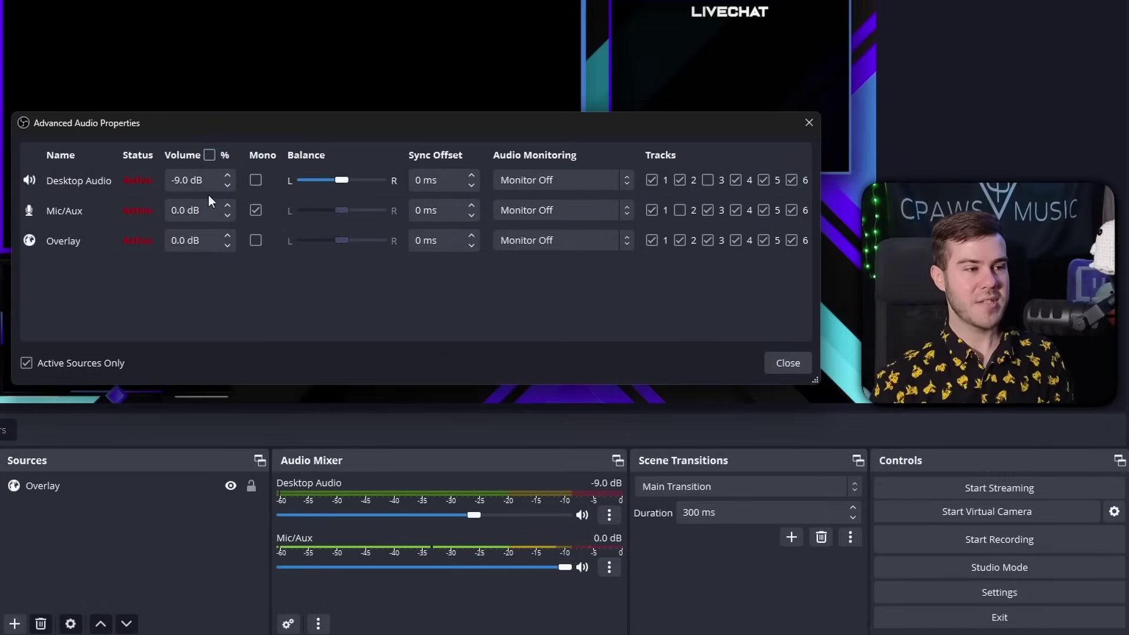
click(793, 180)
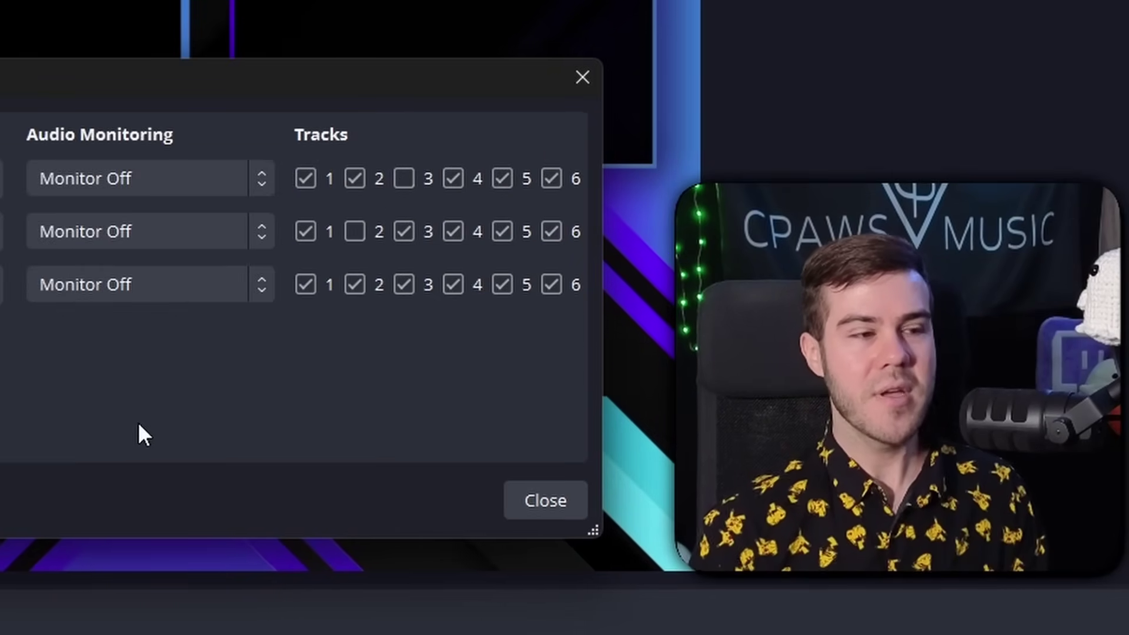
click(543, 500)
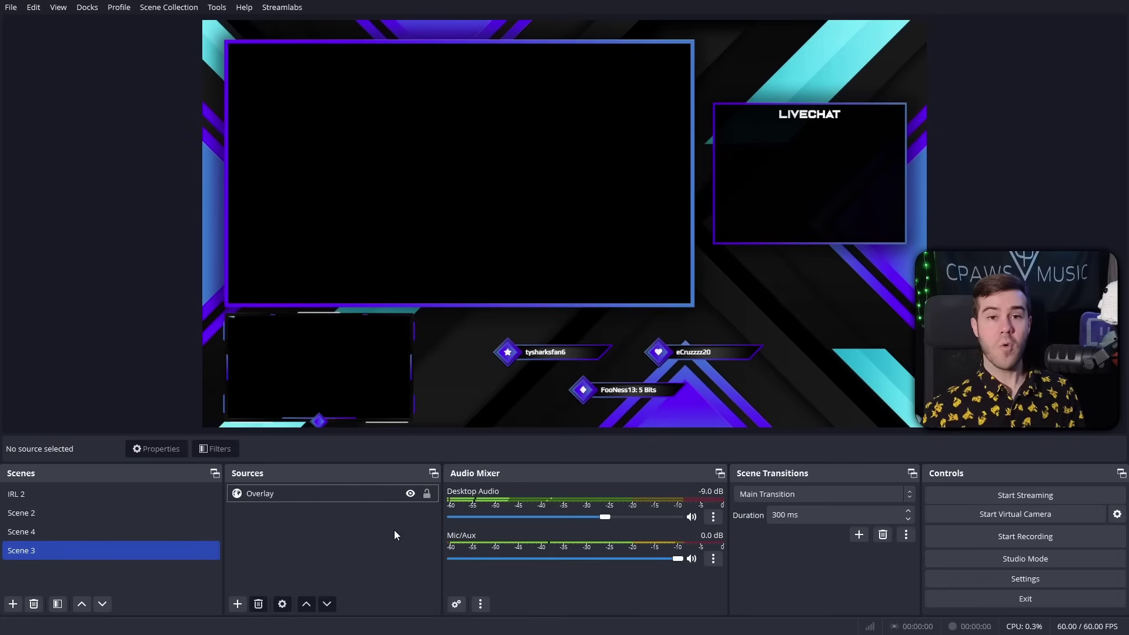
Add a new Game Capture source to Scene 3 that captures the specific window [Golf With Your Friends.exe]: Golf With Your Friends
click(237, 604)
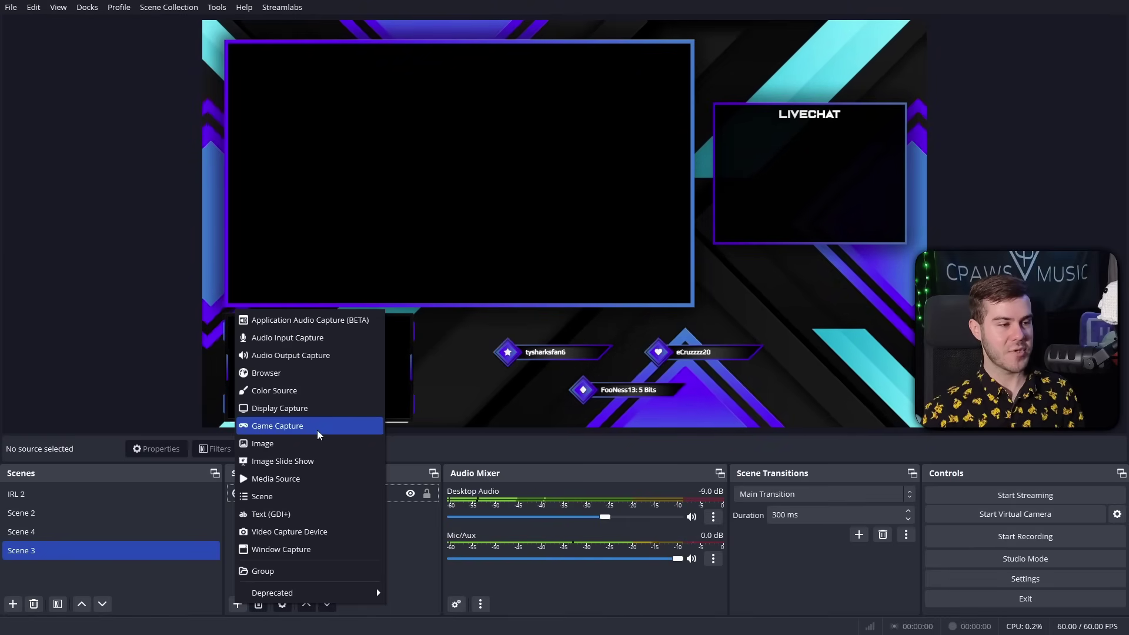
click(295, 429)
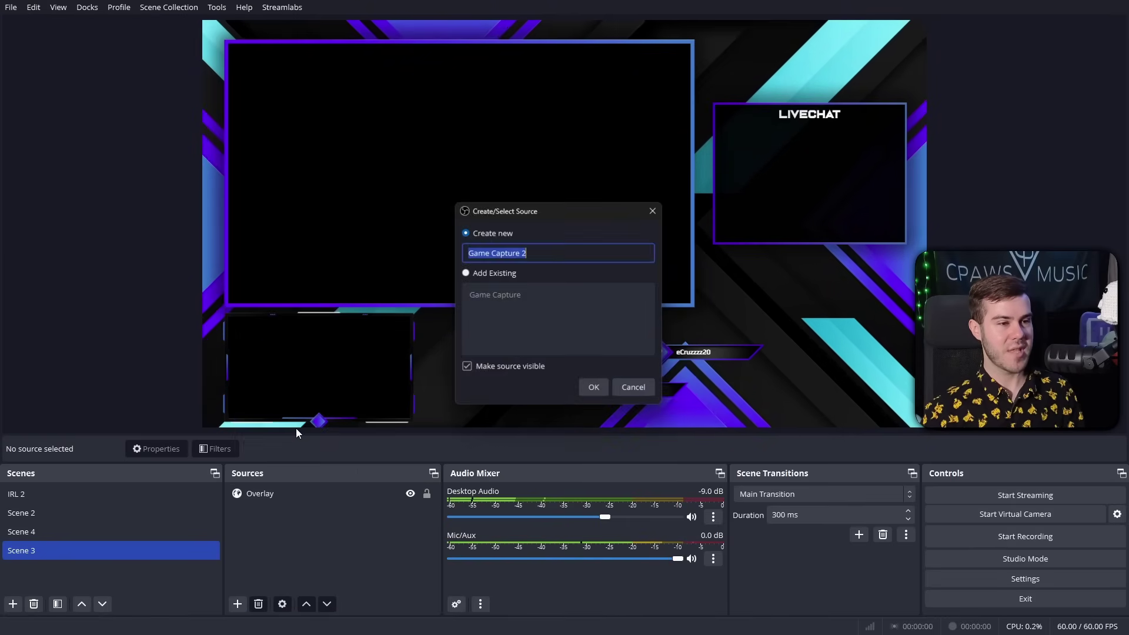
click(598, 389)
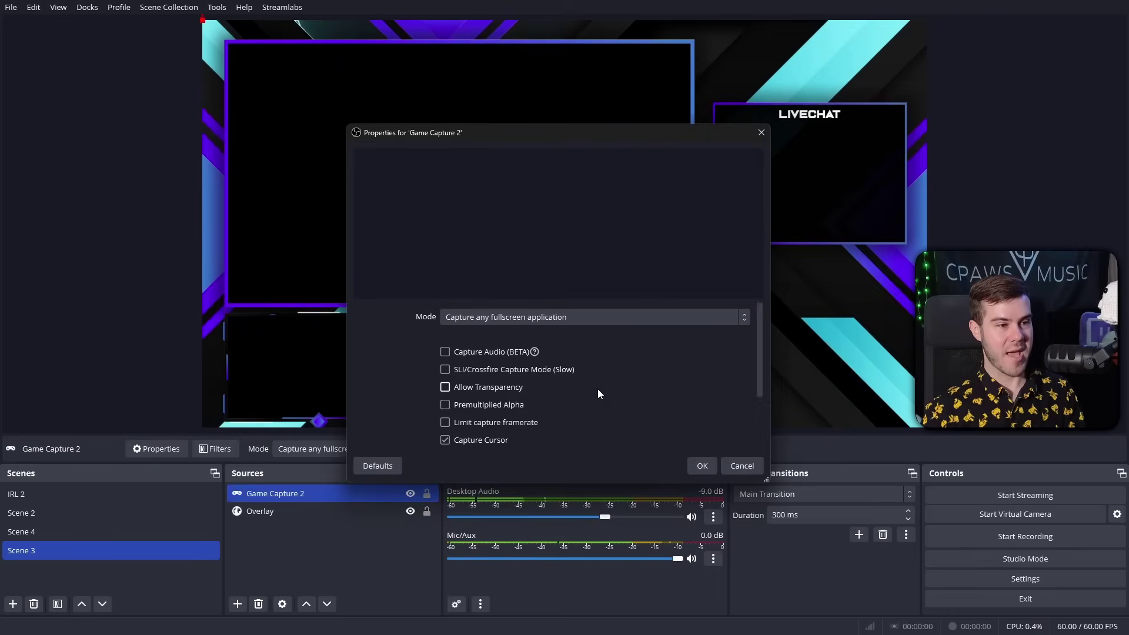
click(506, 319)
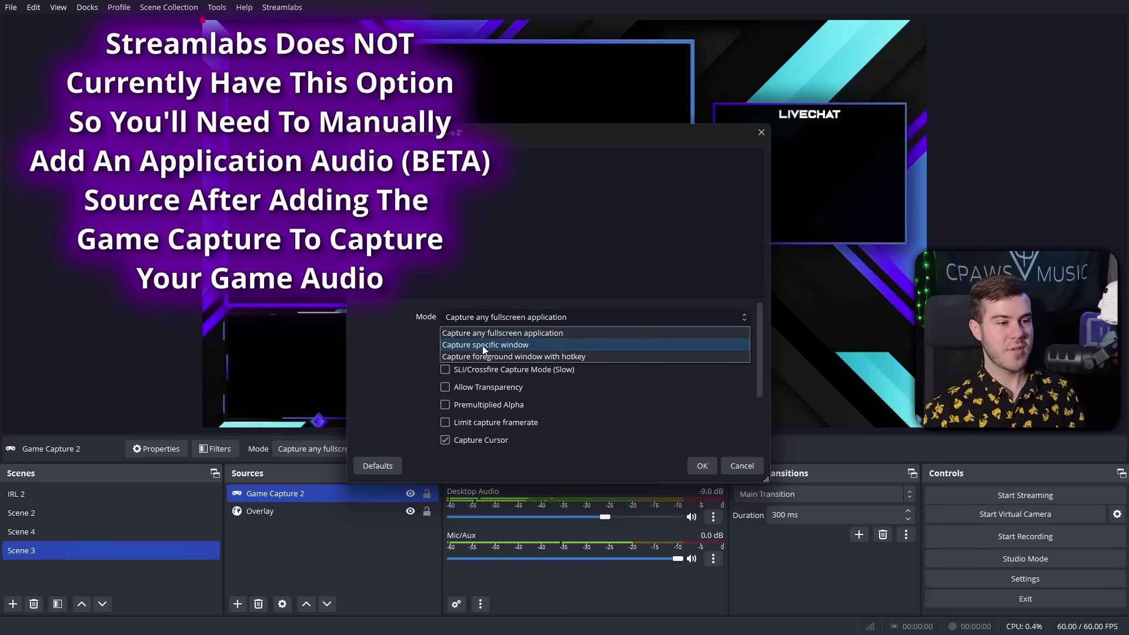
click(494, 345)
click(499, 340)
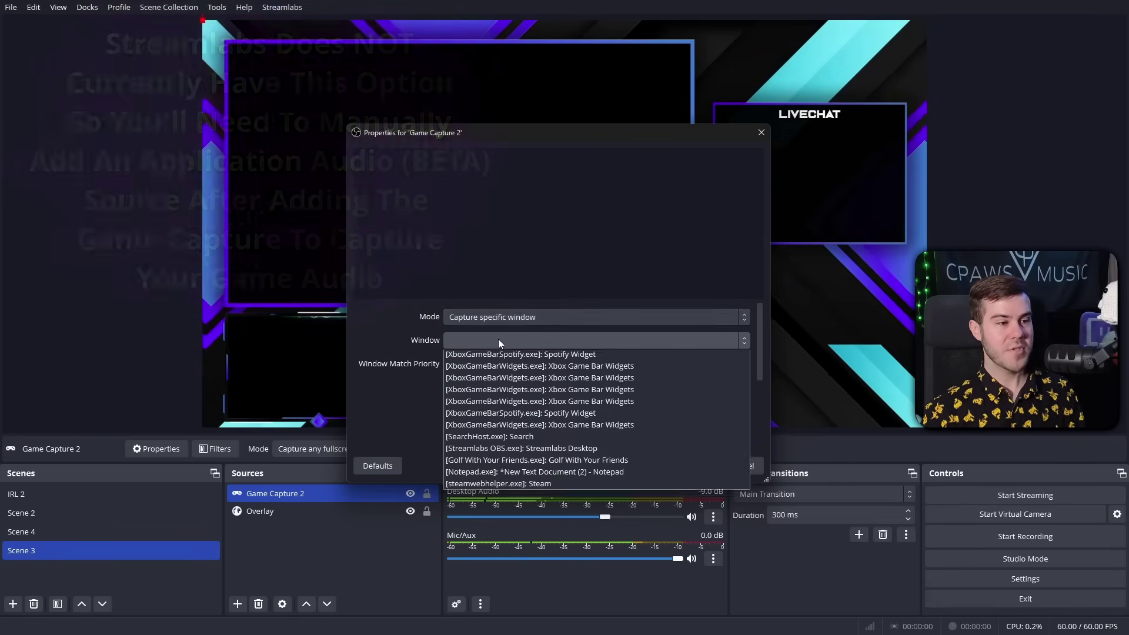
click(524, 473)
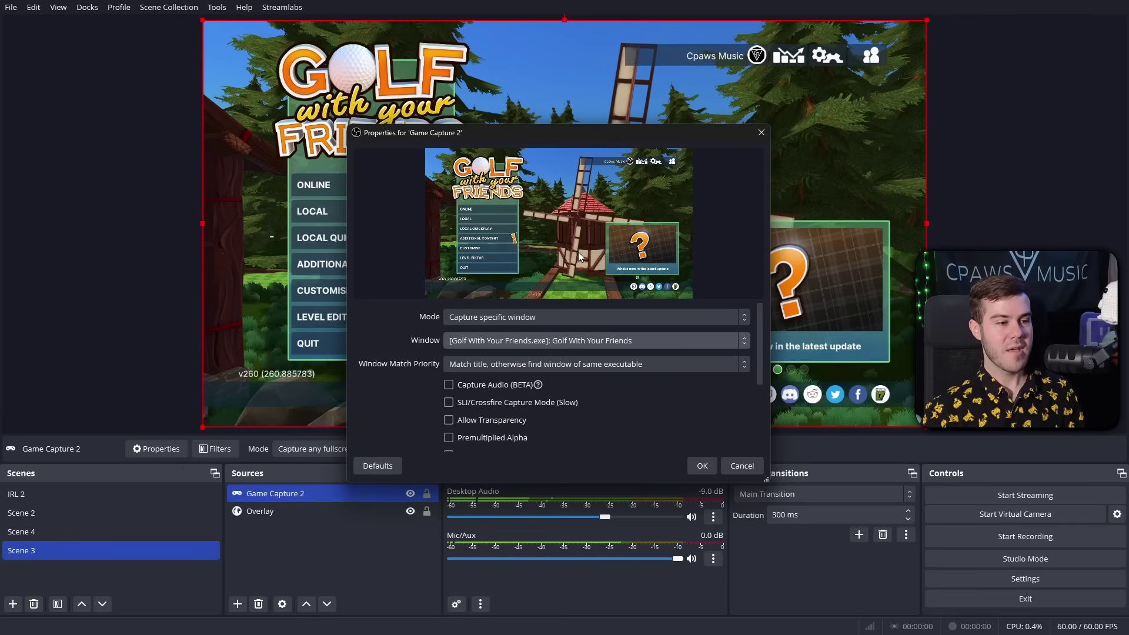
Enable Capture Audio (BETA) for the game capture, keep the mode on Capture specific window and confirm the source properties
click(475, 383)
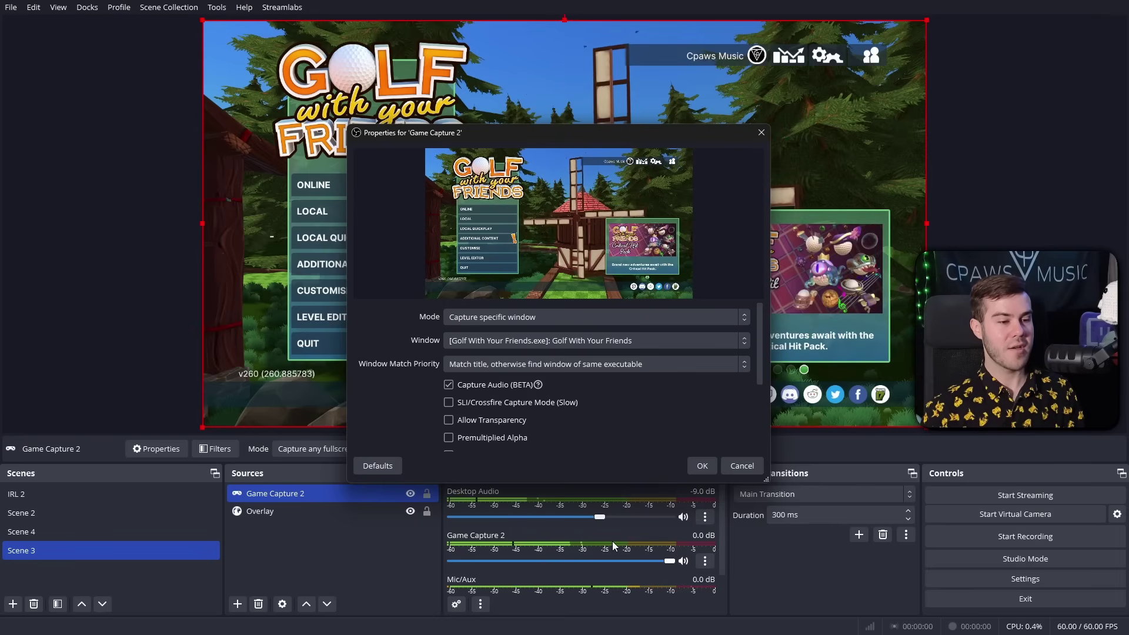
click(463, 386)
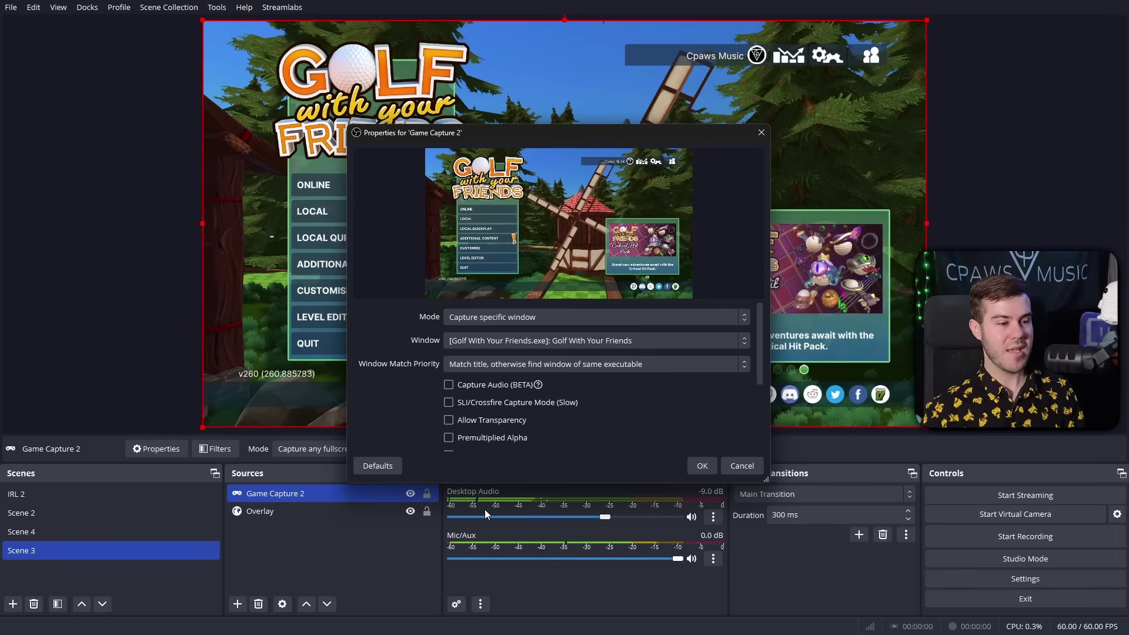
click(476, 387)
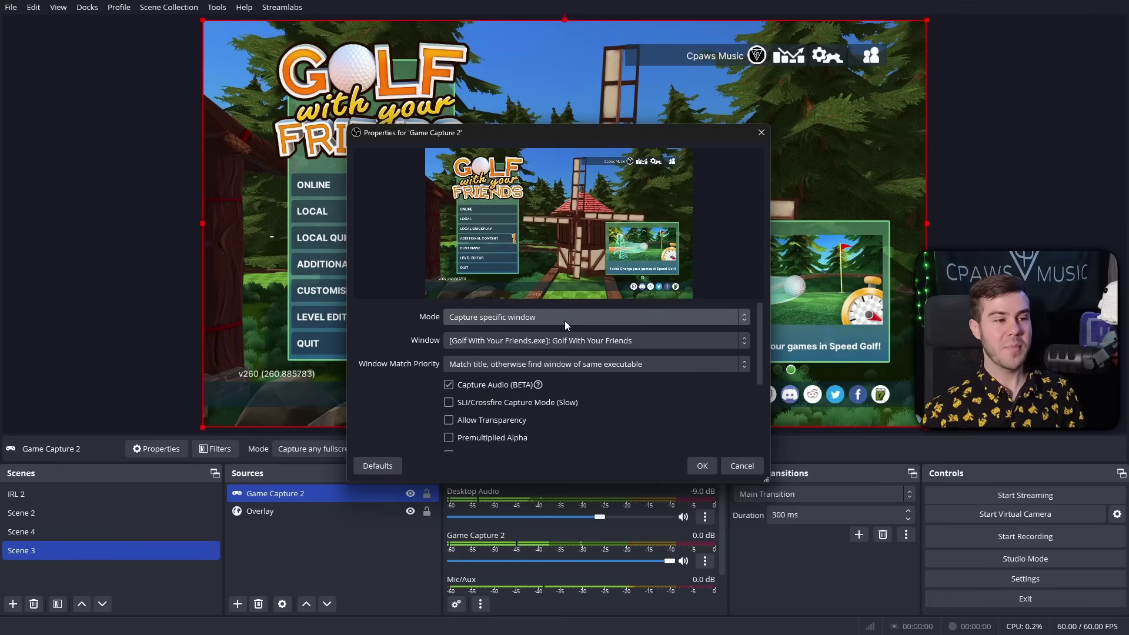
click(479, 341)
click(415, 346)
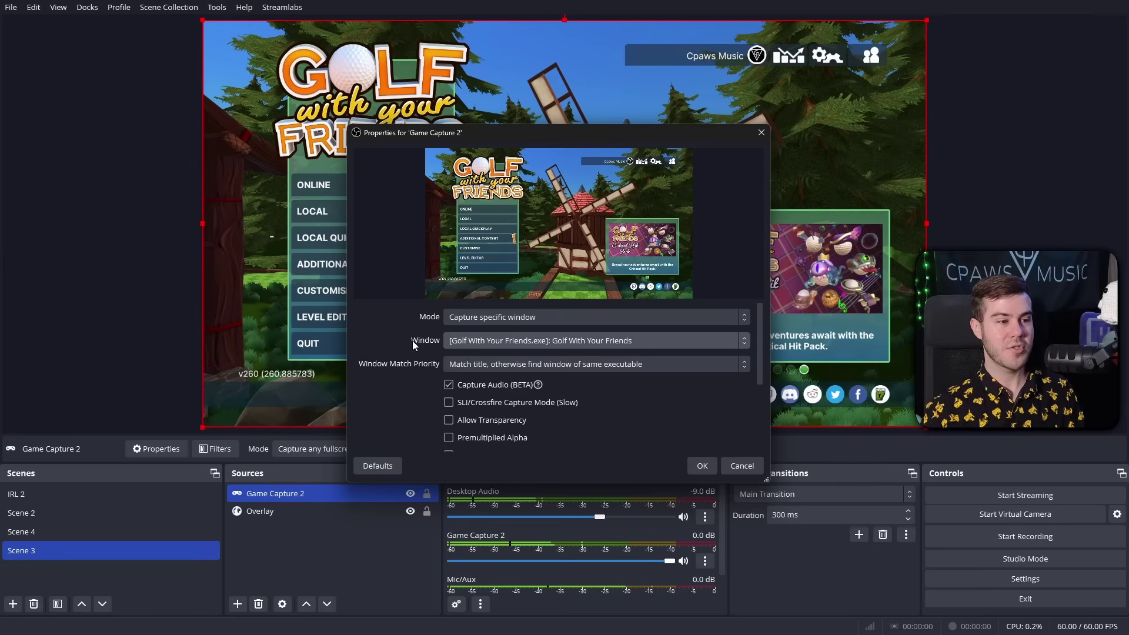
click(485, 320)
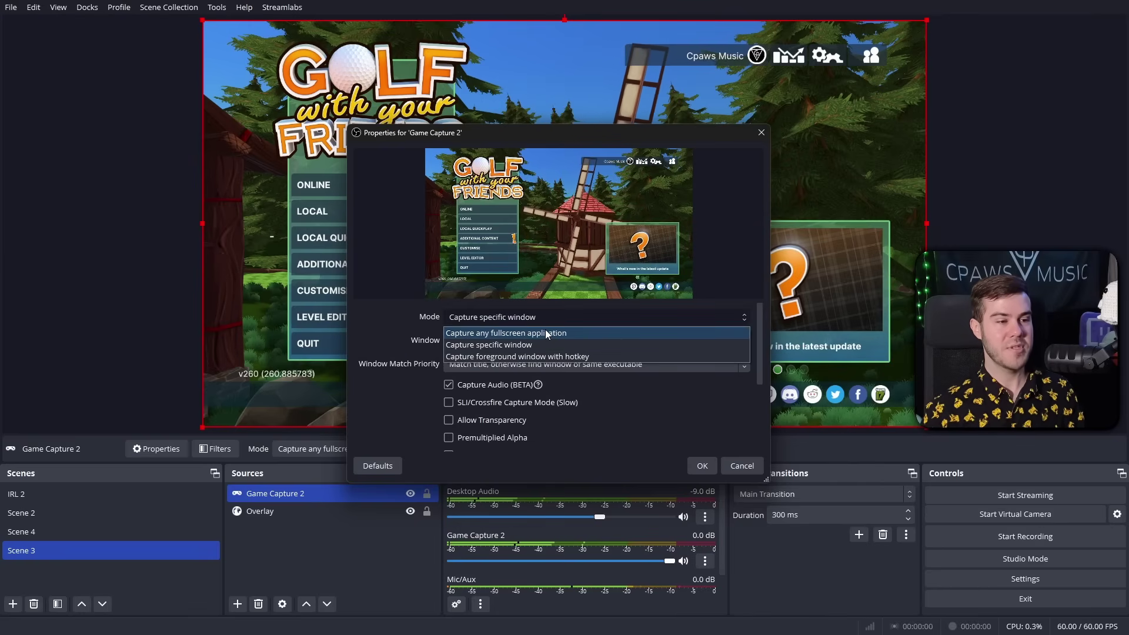
key(Escape)
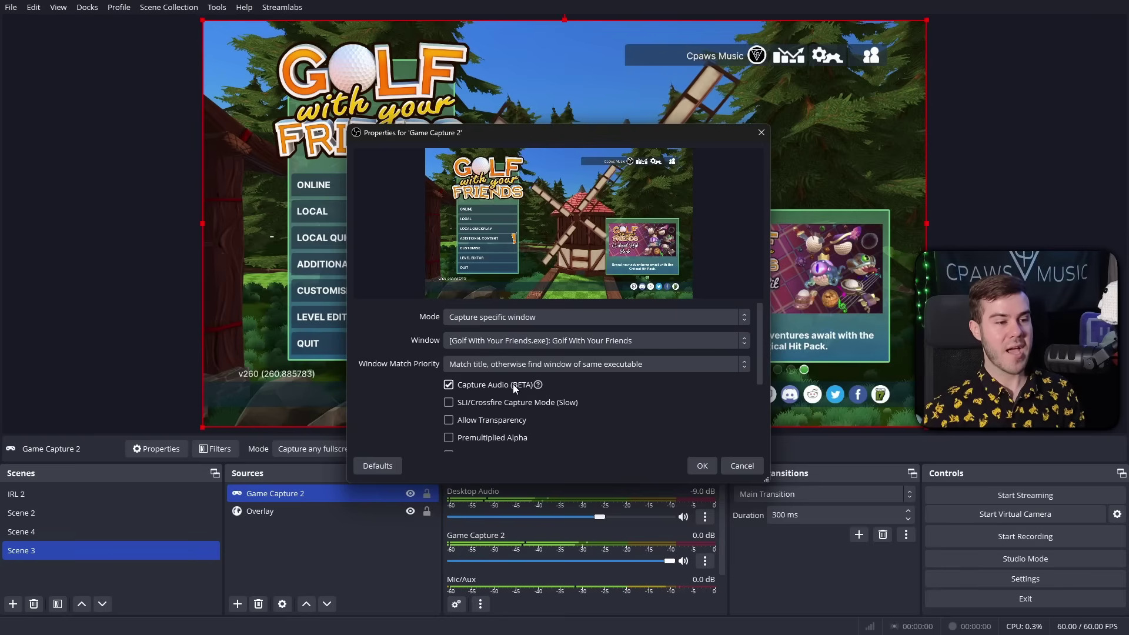
click(702, 466)
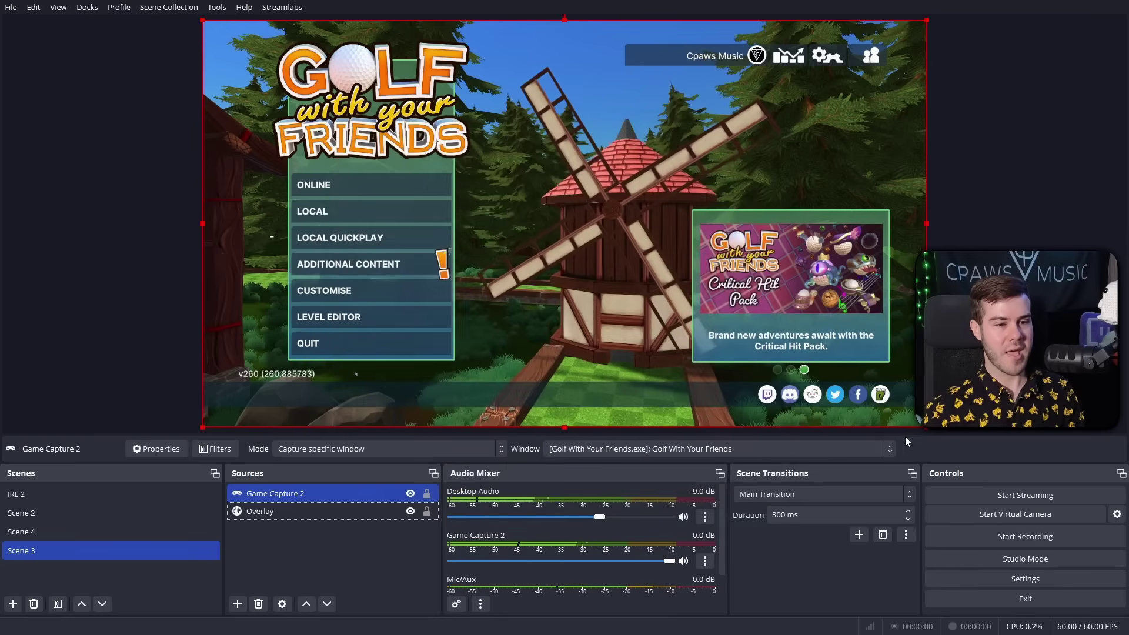
Scale down and position the game capture so that it fills the overlay's large gameplay frame
drag(926, 427, 541, 214)
drag(405, 169, 474, 202)
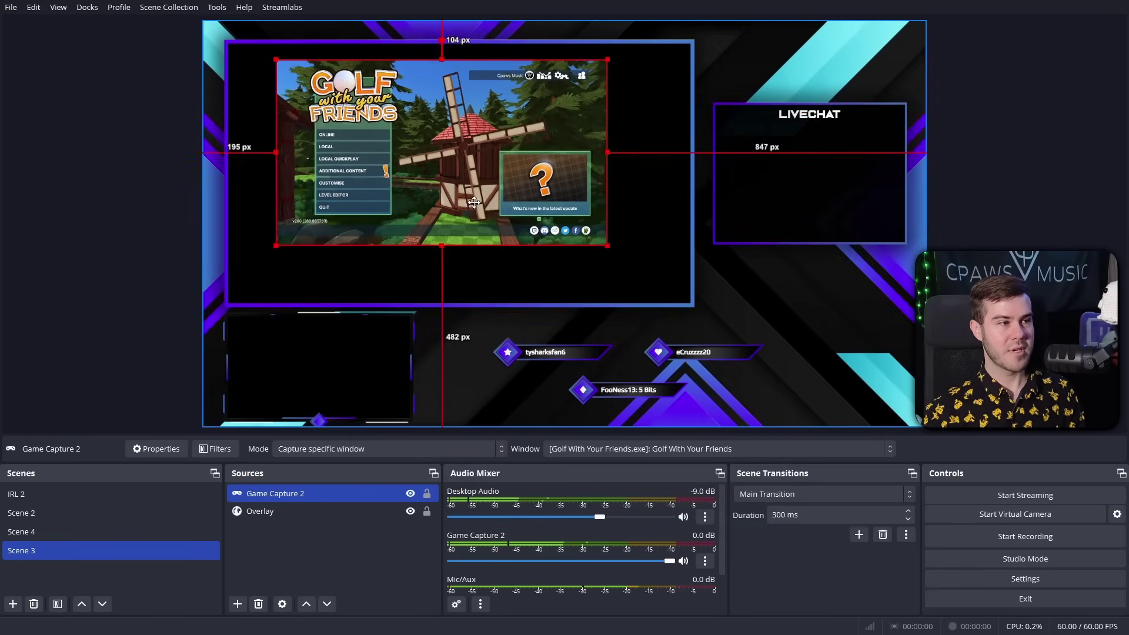
drag(607, 245, 694, 305)
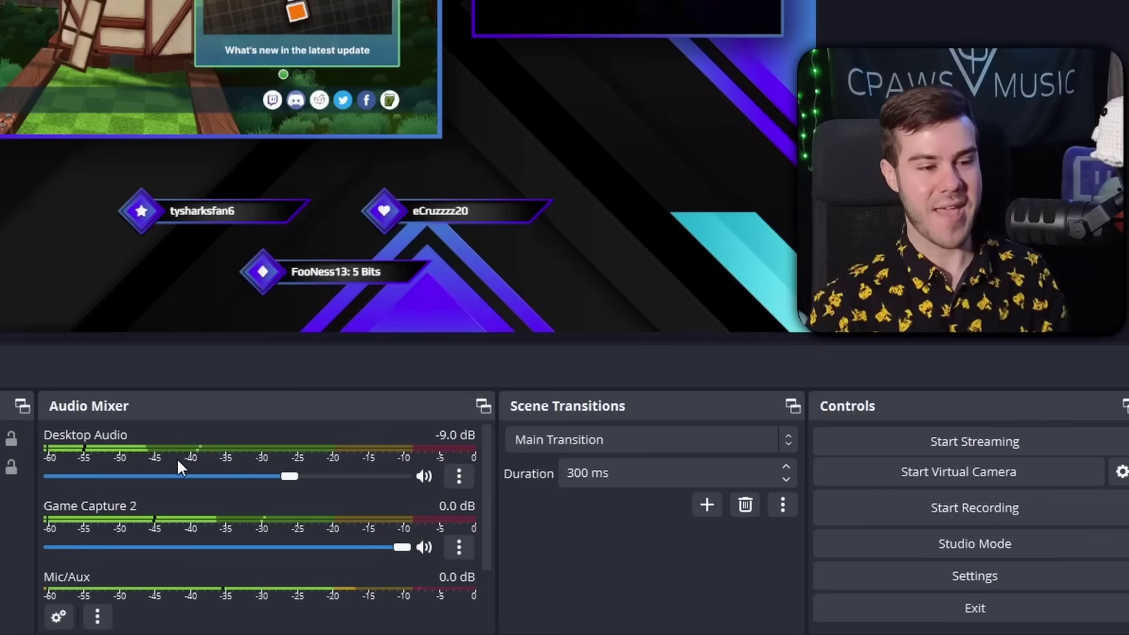
Mute Desktop Audio and hide it from the audio mixer
click(423, 476)
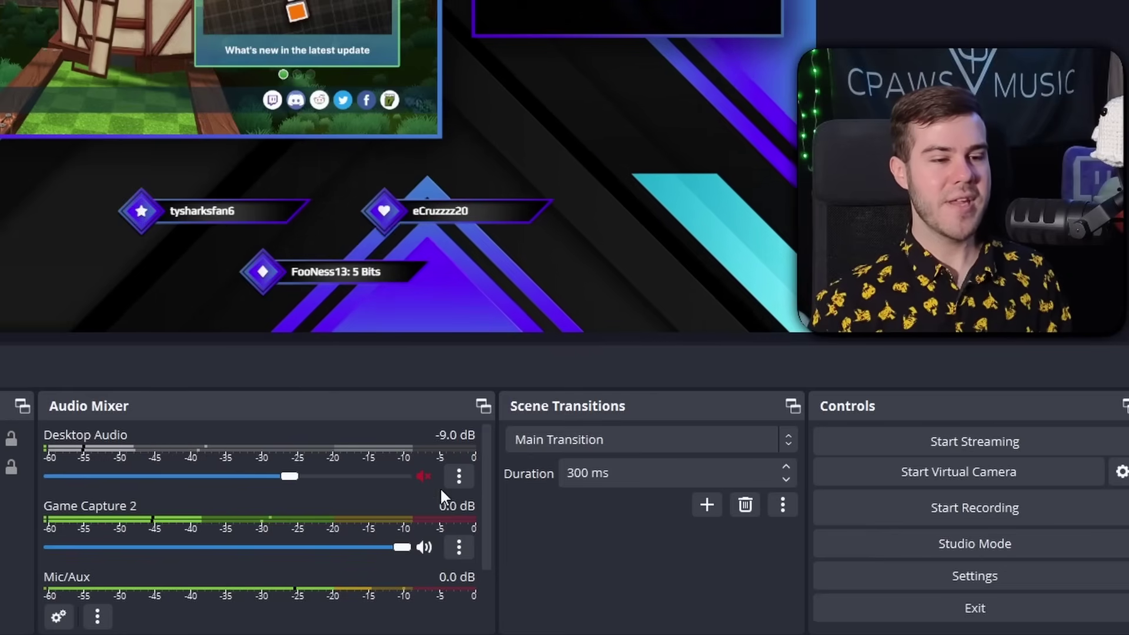
click(459, 476)
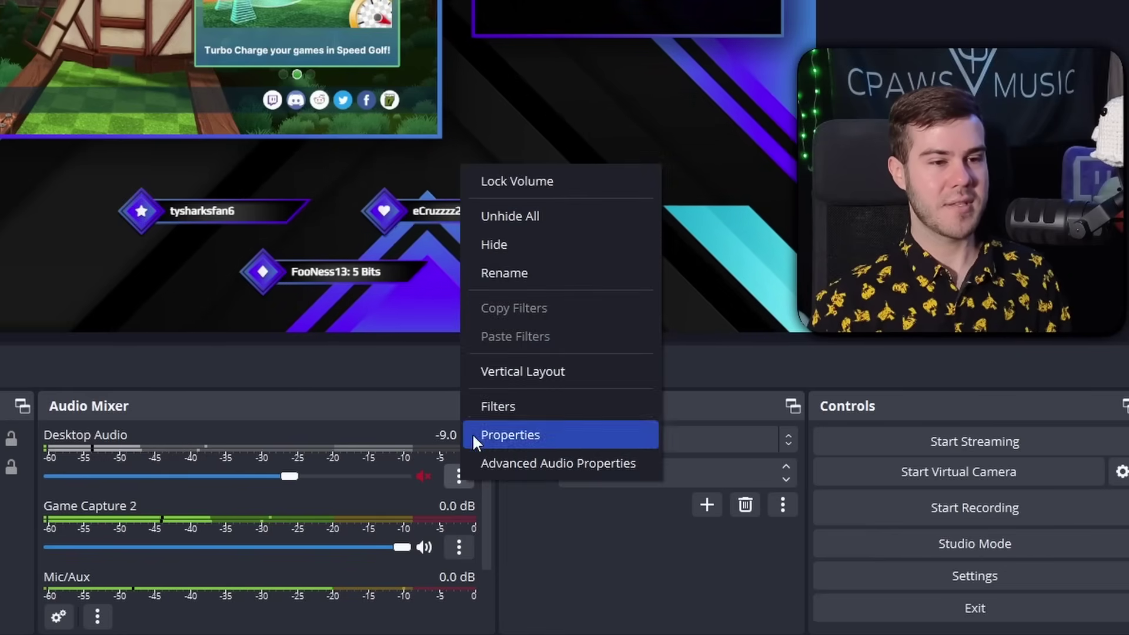
click(507, 246)
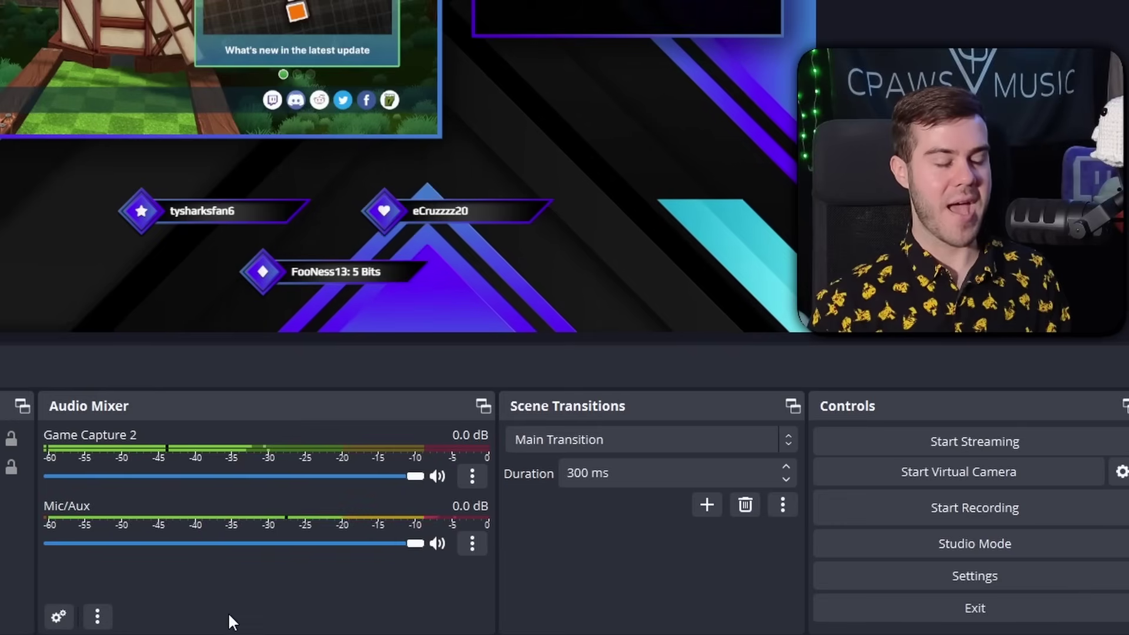
click(106, 618)
click(165, 569)
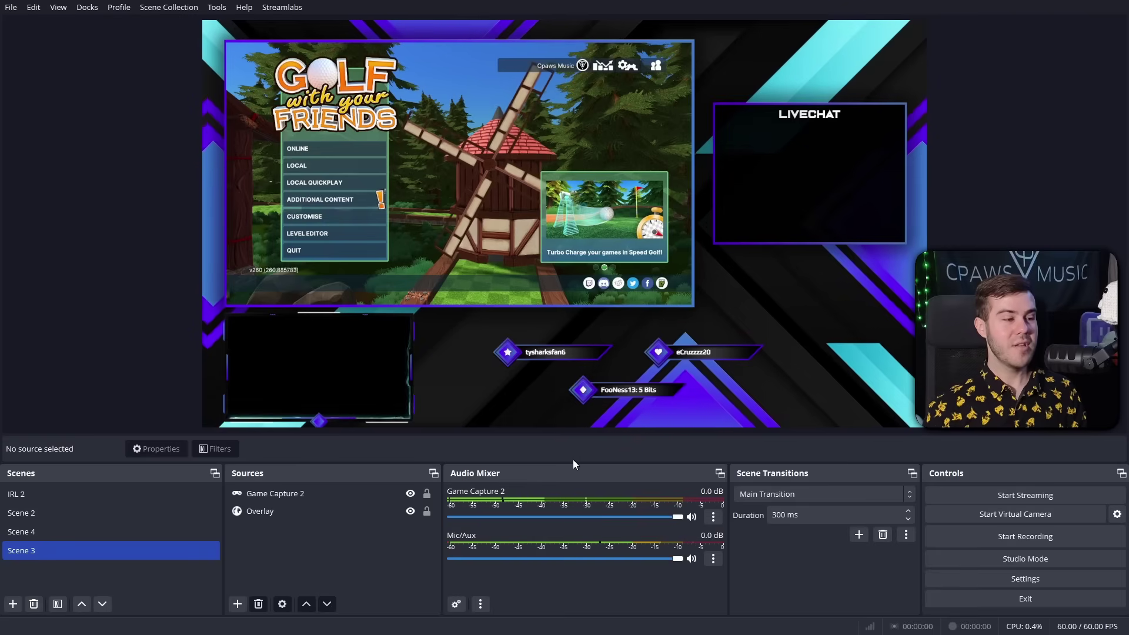
Add a new Application Audio Capture (BETA) source named SPOTIFY to Scene 3
click(237, 604)
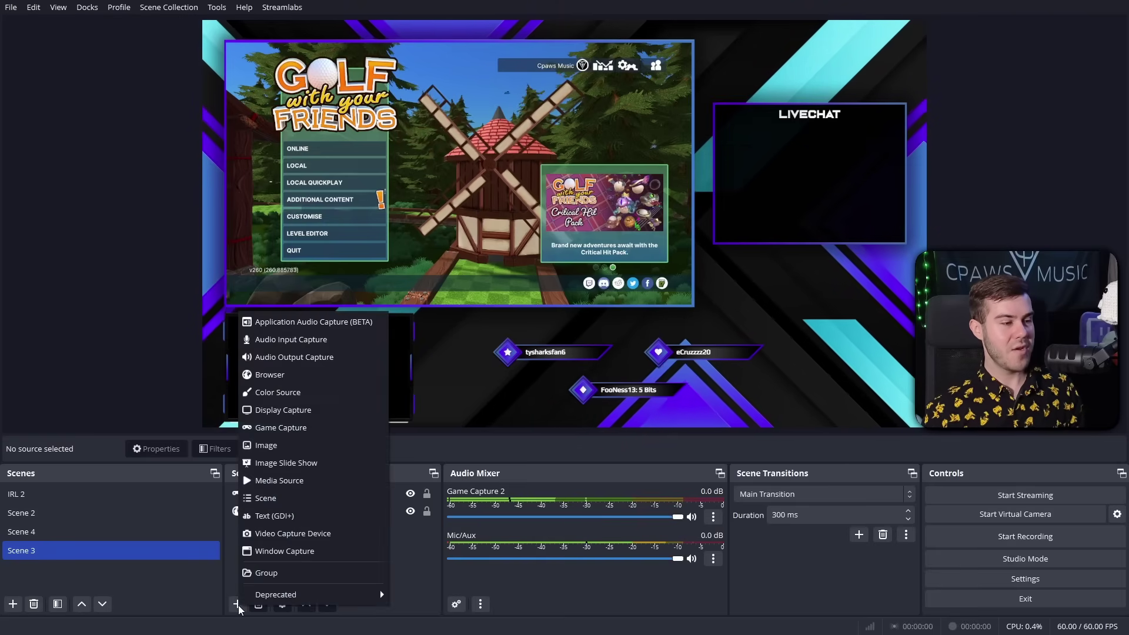
click(327, 330)
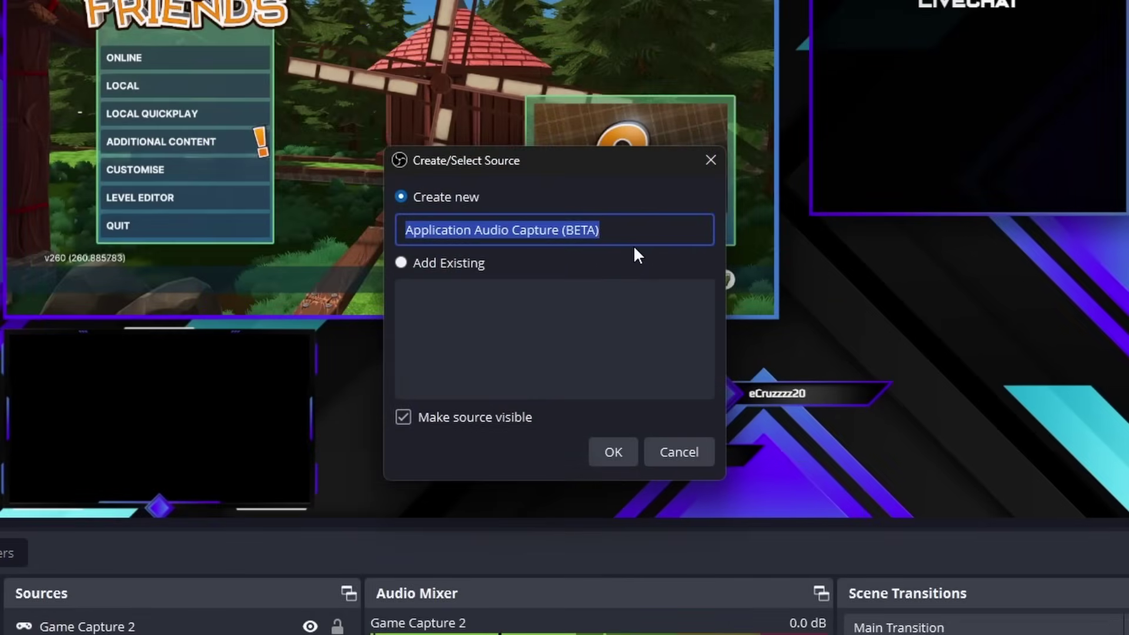
text(SPOTIF)
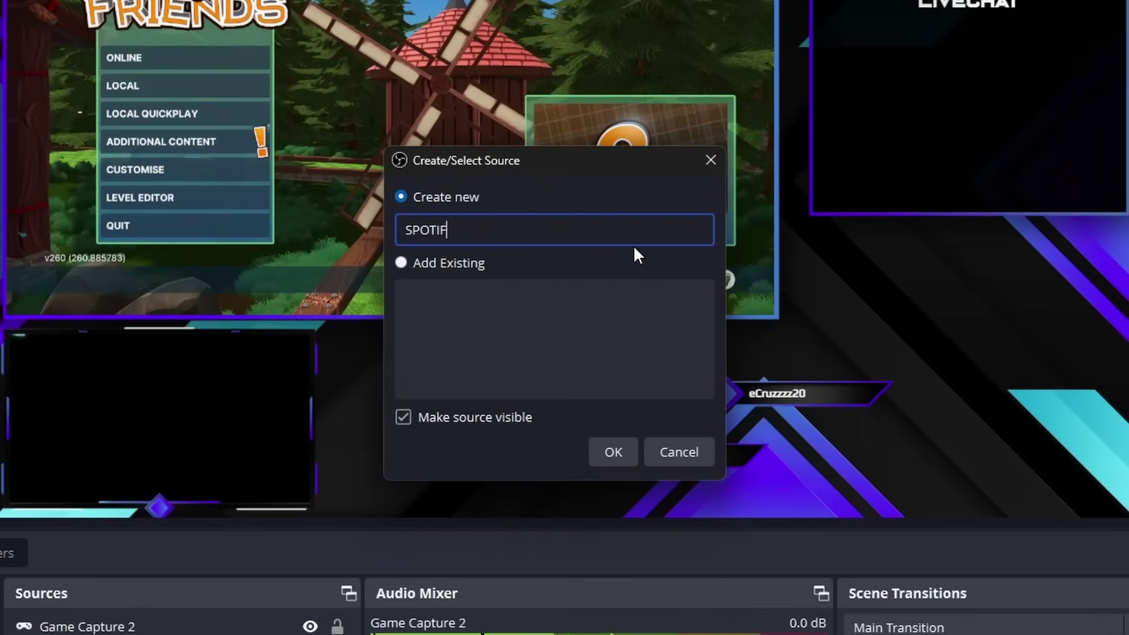
text(Y)
key(Return)
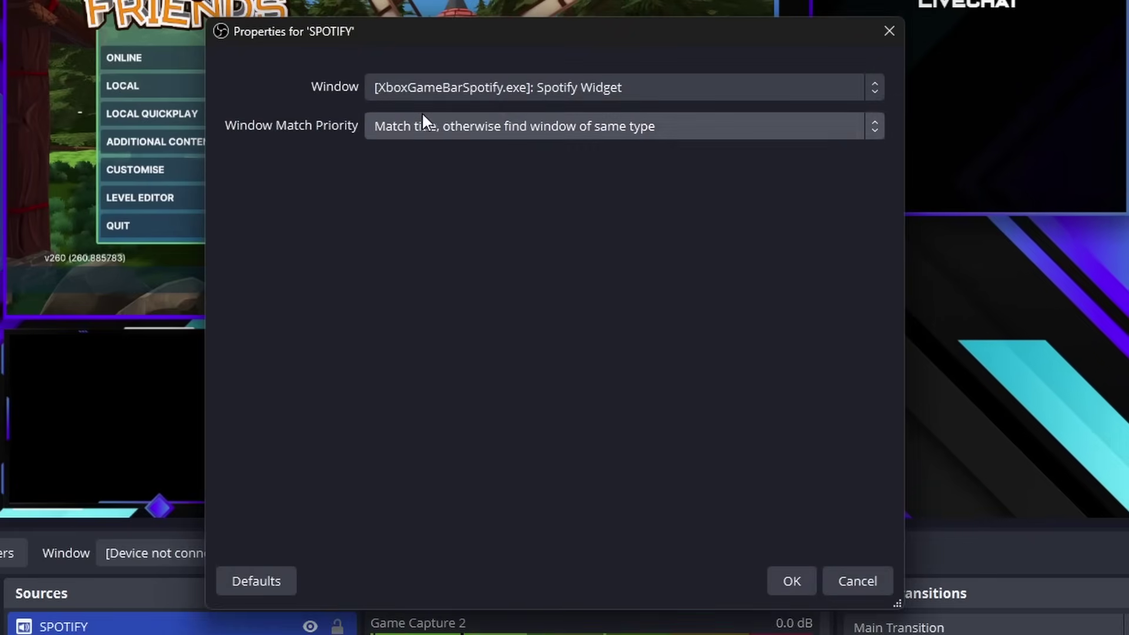
click(439, 86)
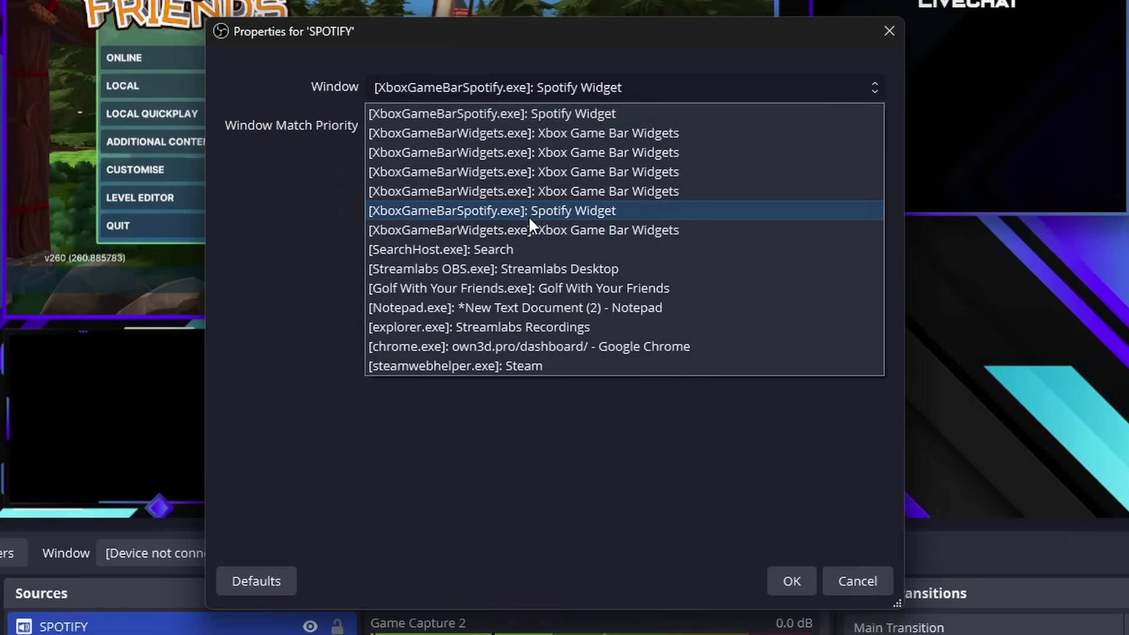
click(528, 212)
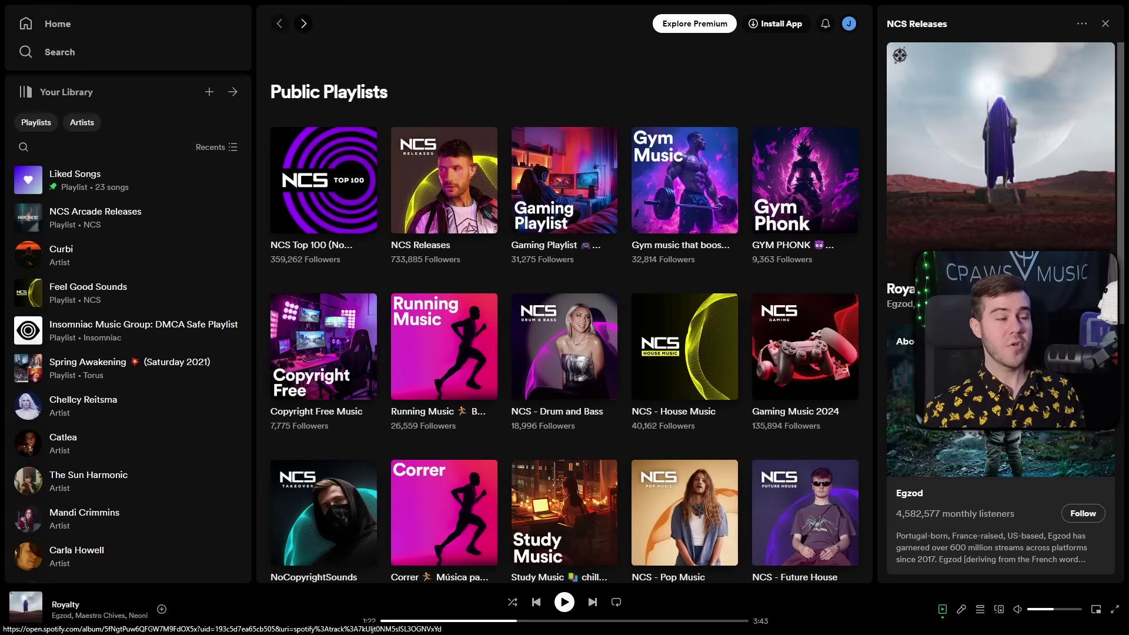
scroll(504, 214, down, 2)
scroll(507, 218, up, 2)
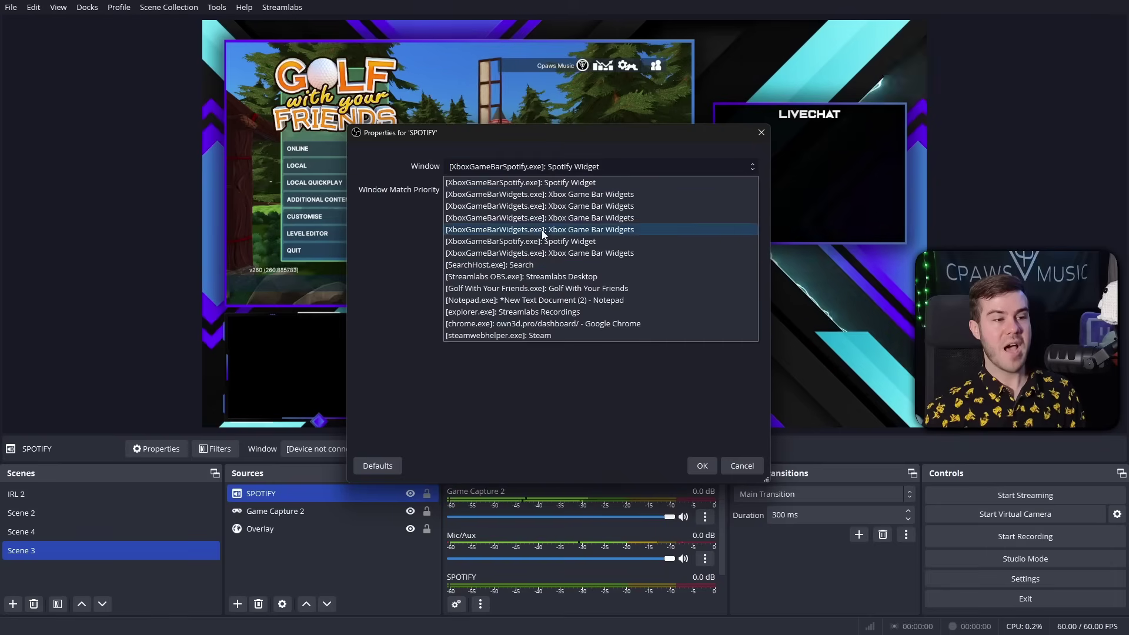
click(565, 182)
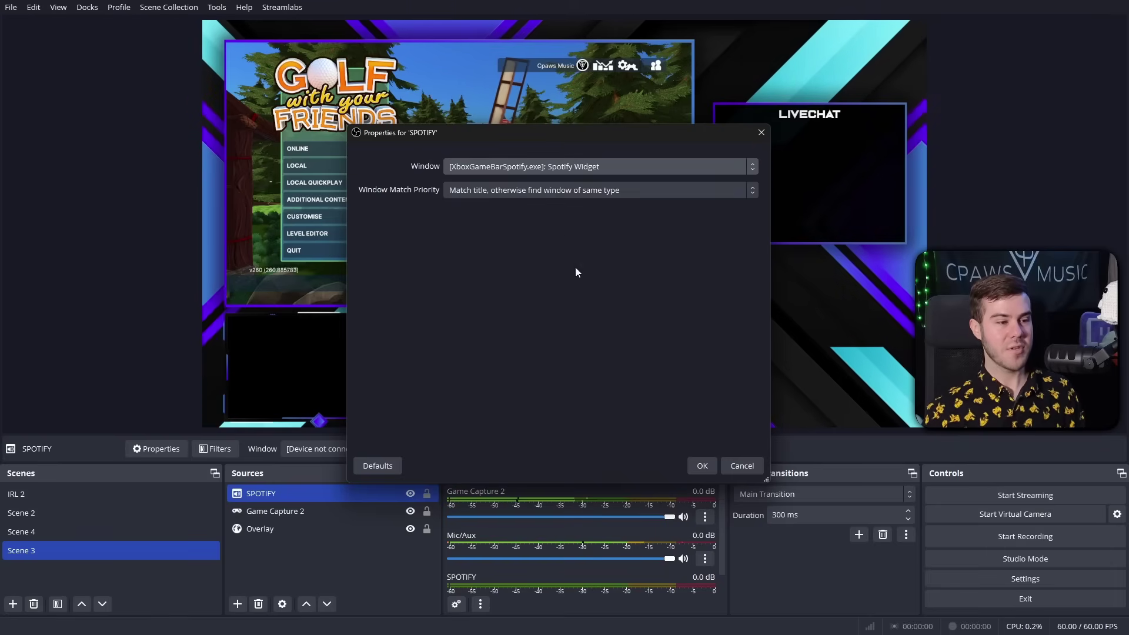
click(750, 465)
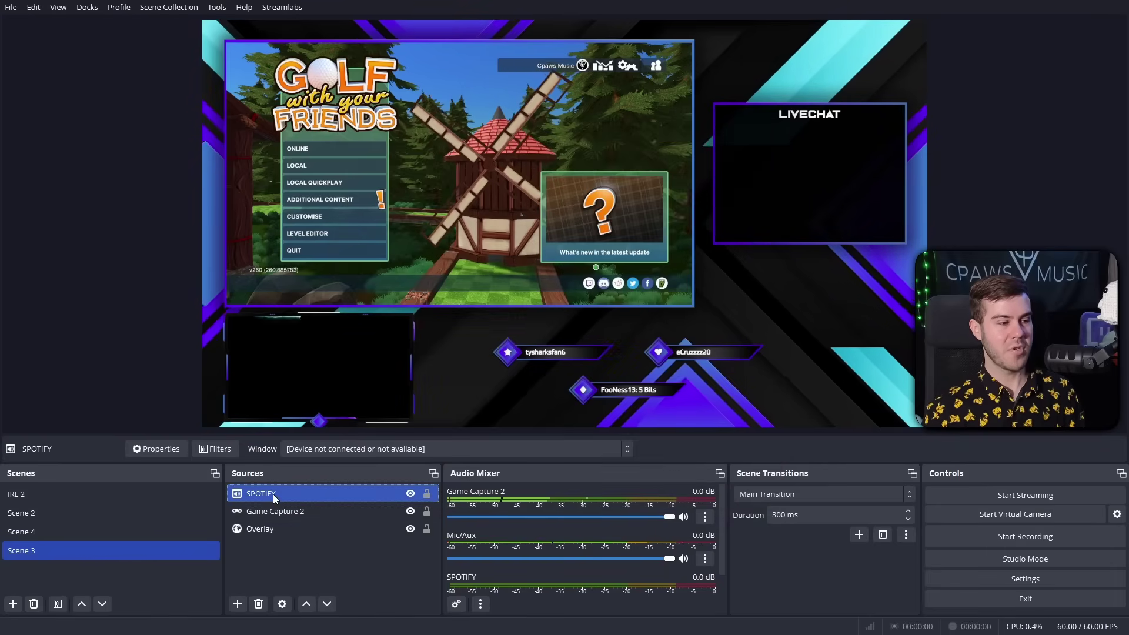
Set the SPOTIFY source's window to [chrome.exe]: Spotify – Web Player - Google Chrome, confirm, and check its level in the audio mixer
double_click(274, 499)
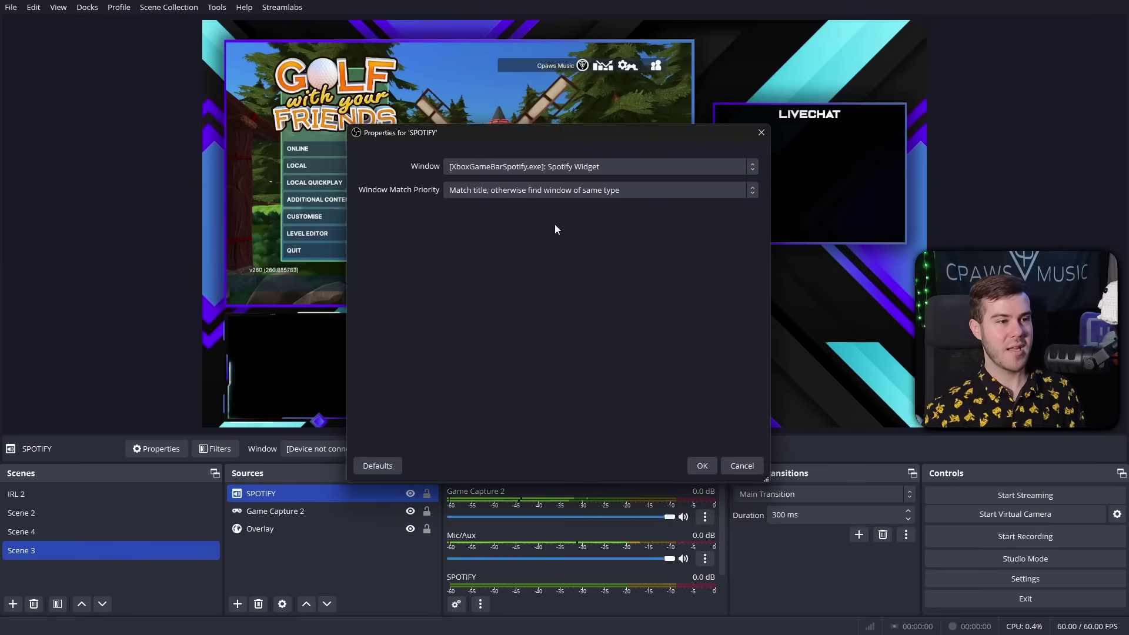
click(548, 165)
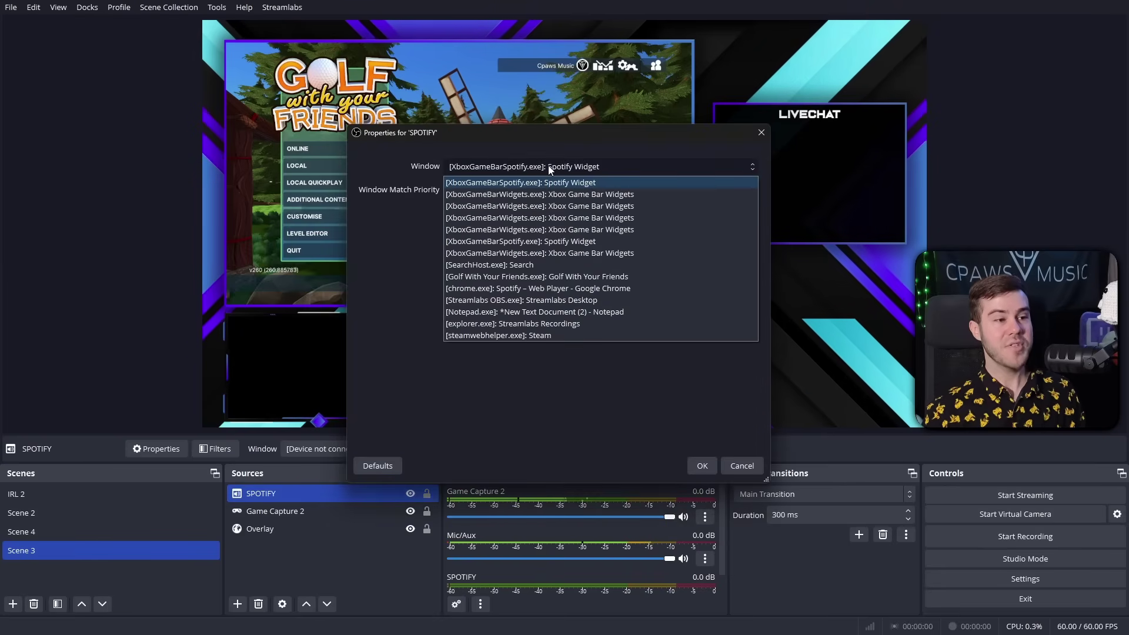
click(577, 291)
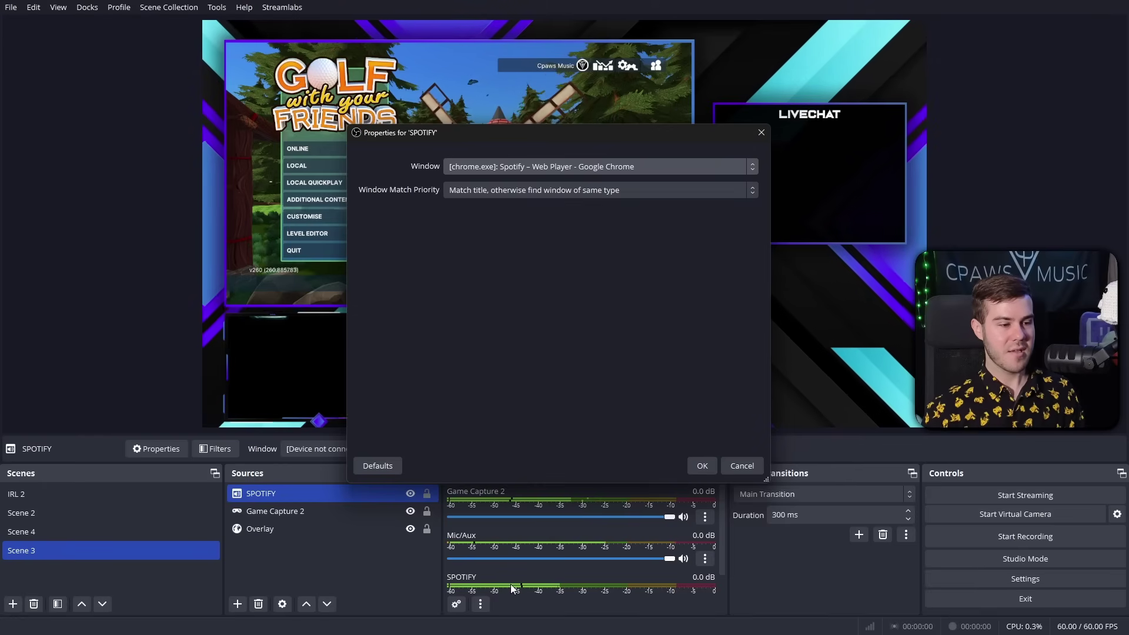
click(690, 467)
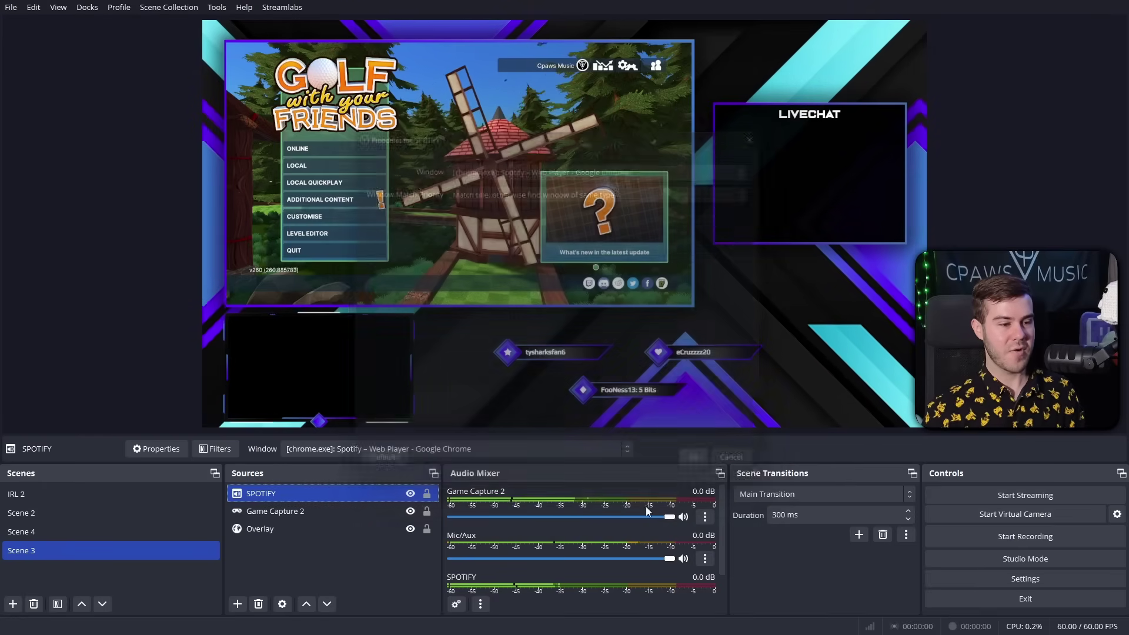
scroll(588, 559, down, 1)
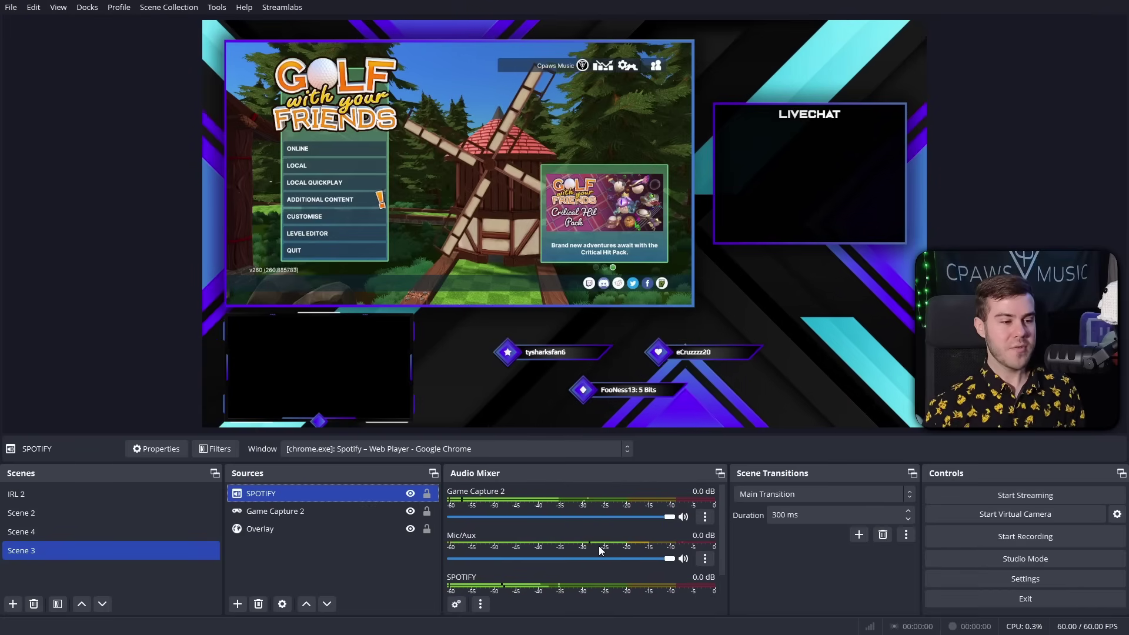
scroll(600, 550, down, 1)
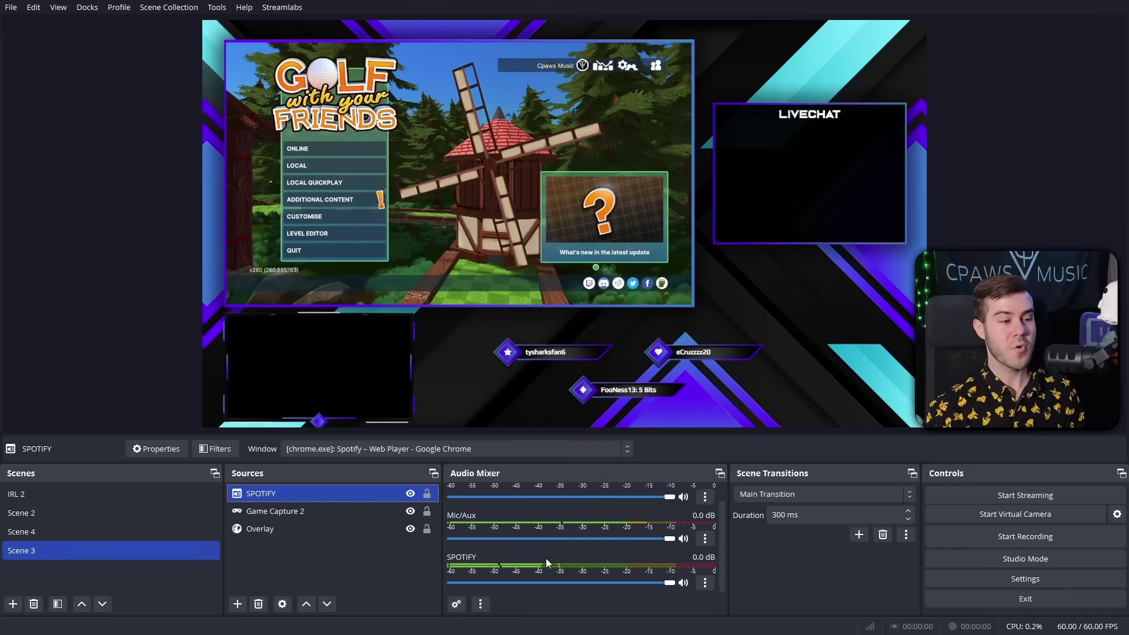
Add a new Application Audio Capture (BETA) source named DISCORD to Scene 3
click(238, 605)
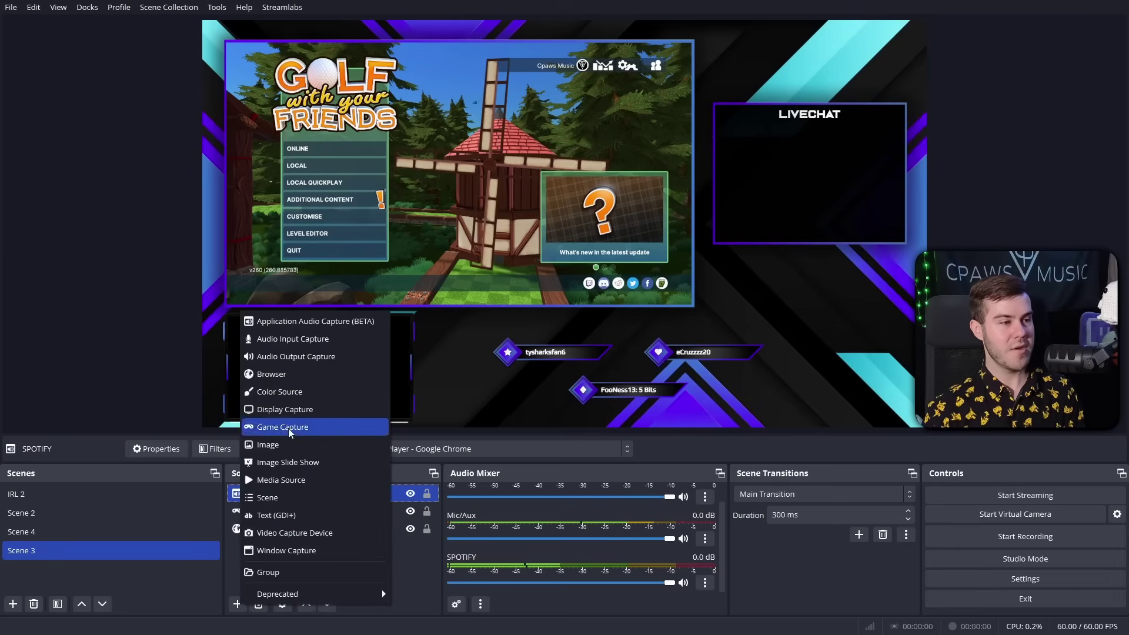
click(333, 323)
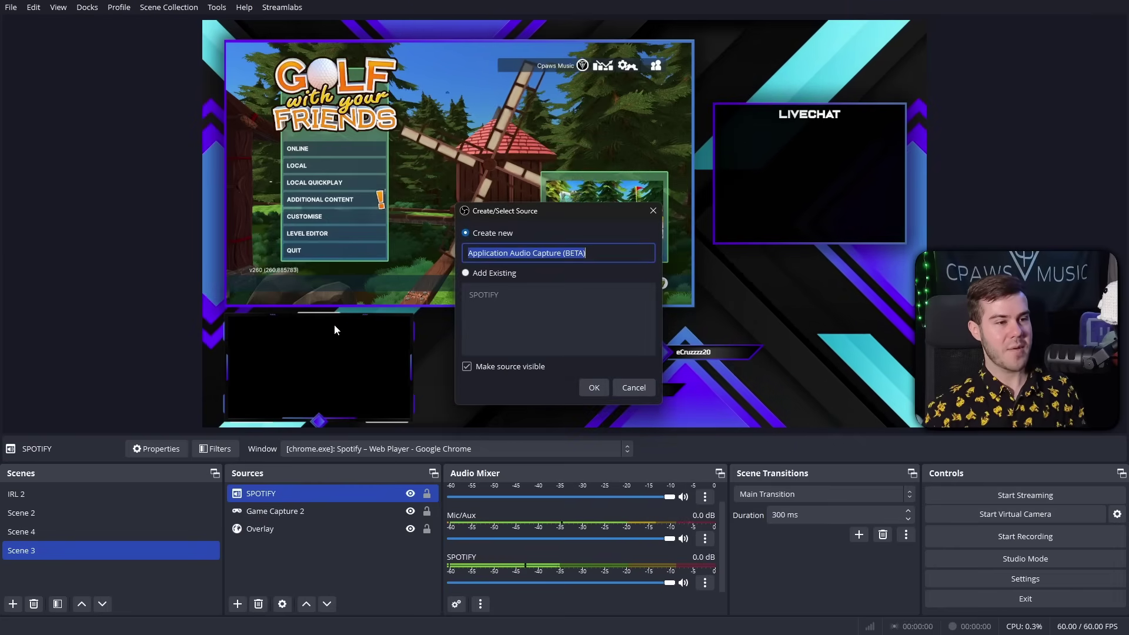
text(DISCORD)
key(Return)
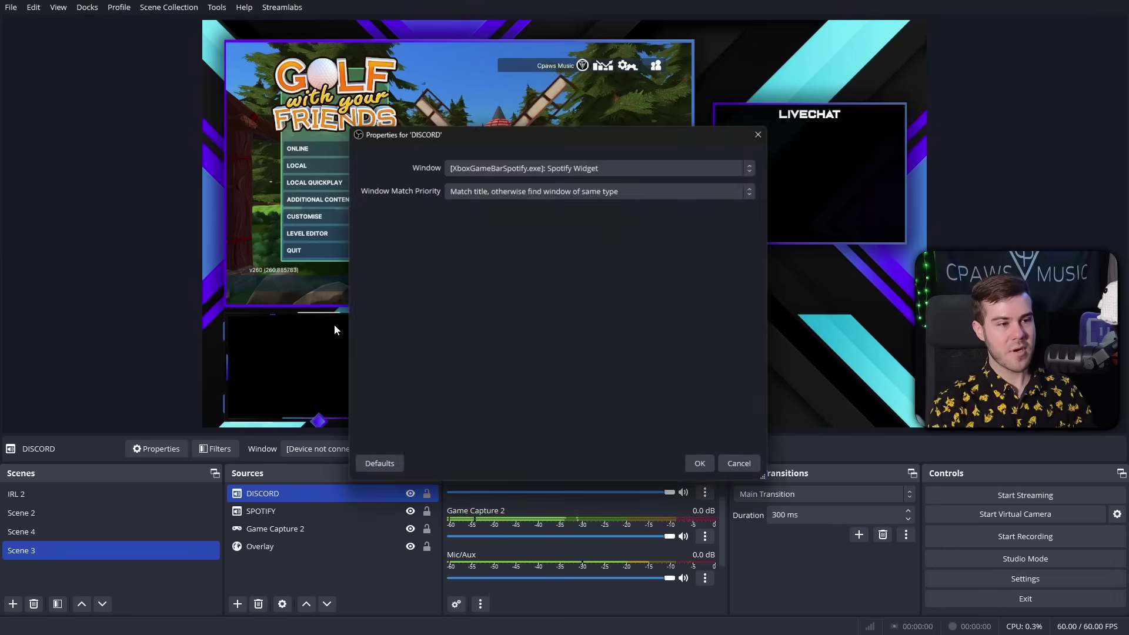
Look through the windows available for the DISCORD source, leave its properties without choosing one, and review the sources in the audio mixer
click(519, 168)
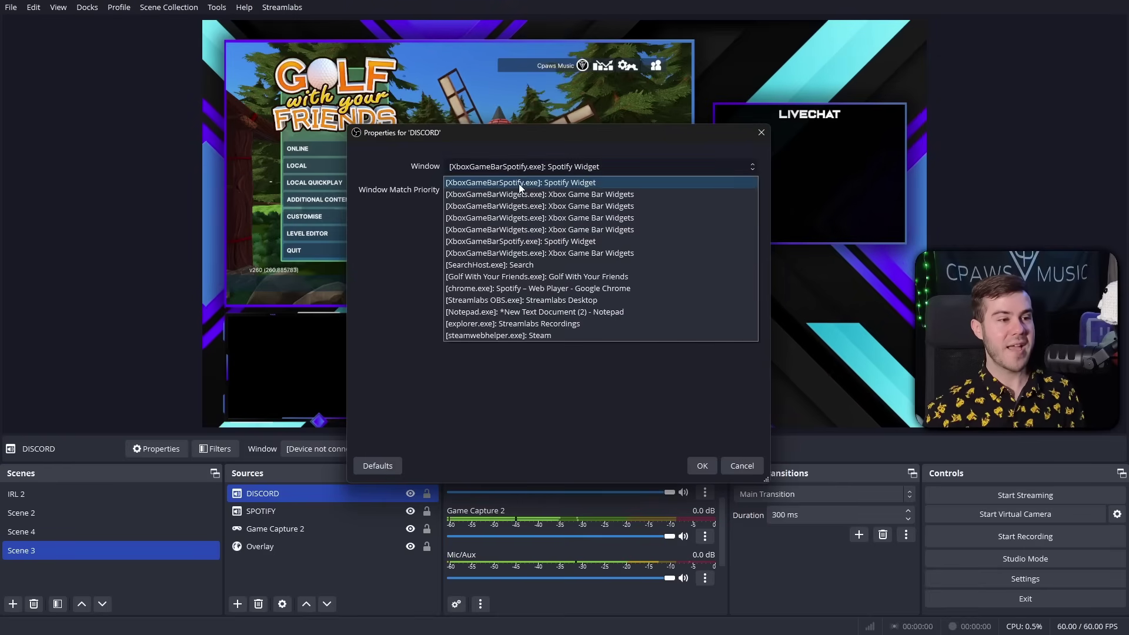
click(420, 297)
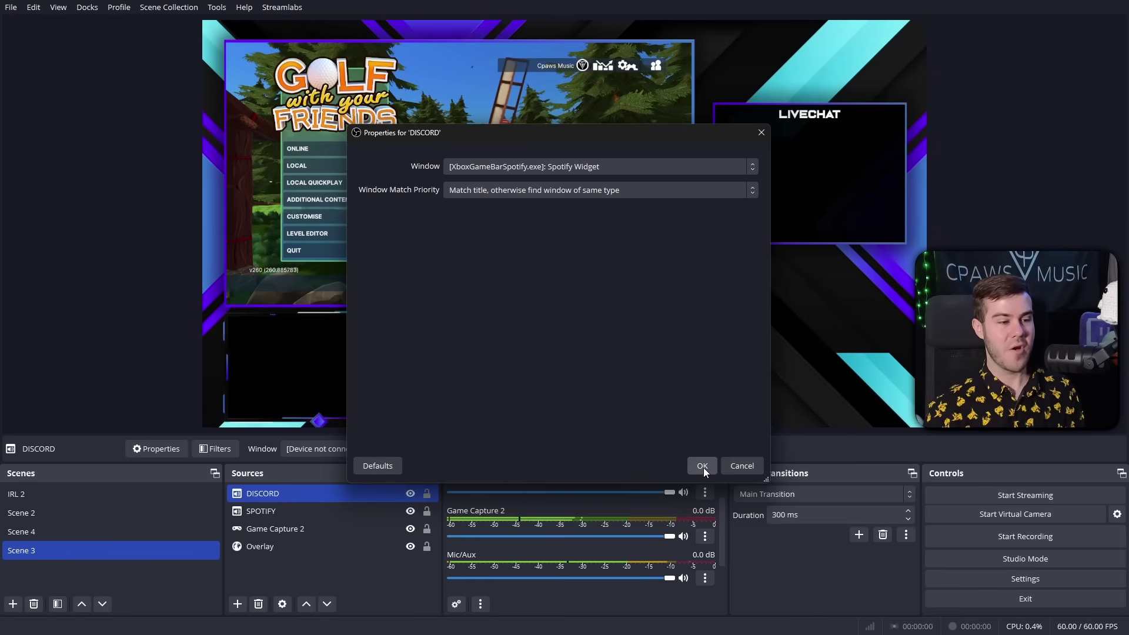
click(742, 465)
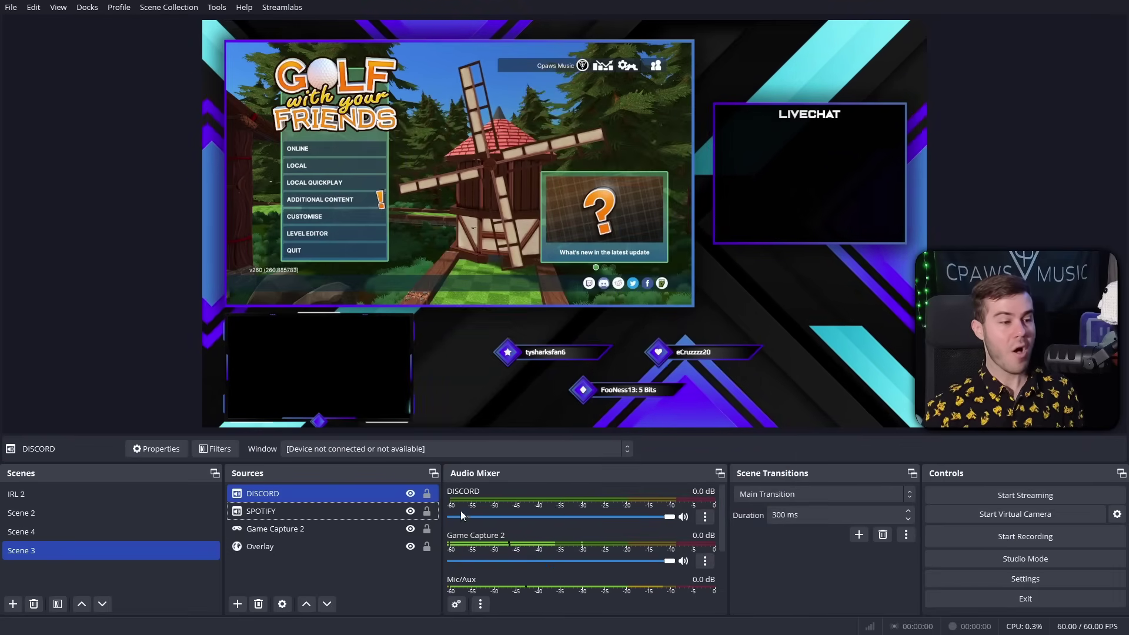
scroll(574, 532, down, 2)
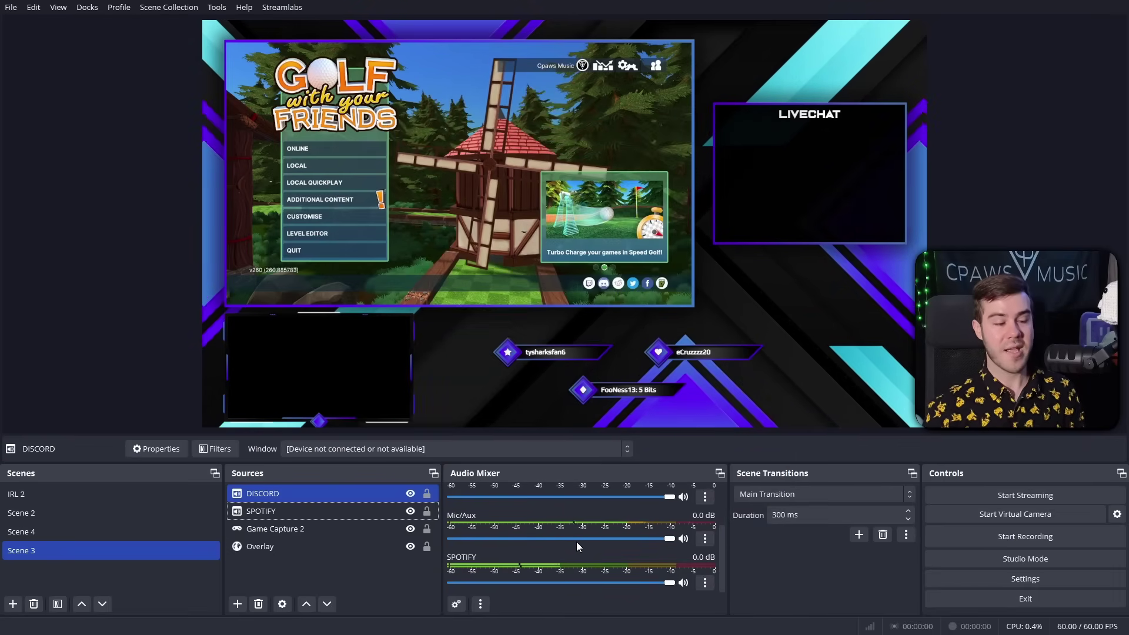
scroll(573, 548, up, 2)
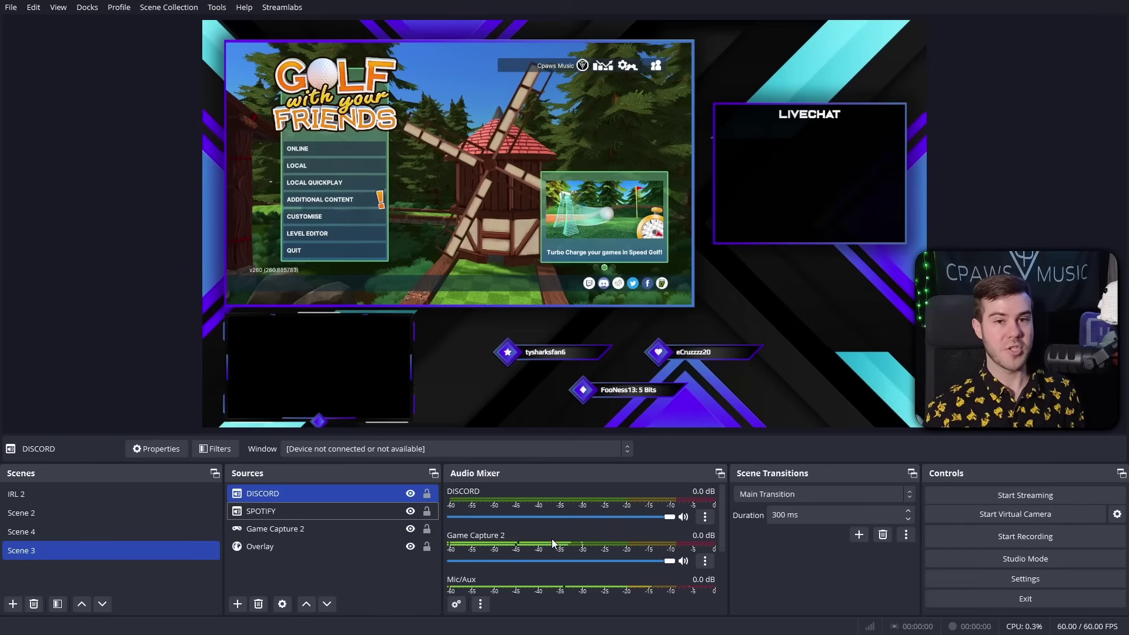
scroll(553, 547, down, 2)
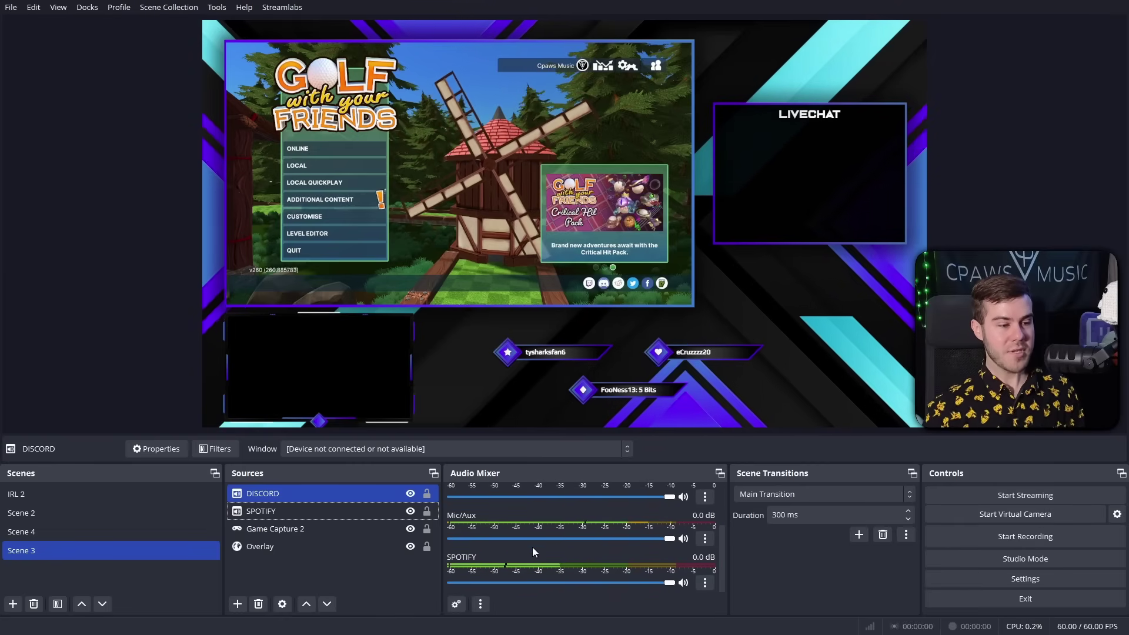
Remove DISCORD from audio tracks 2 and 3 in the Advanced Audio Properties and close them
click(456, 605)
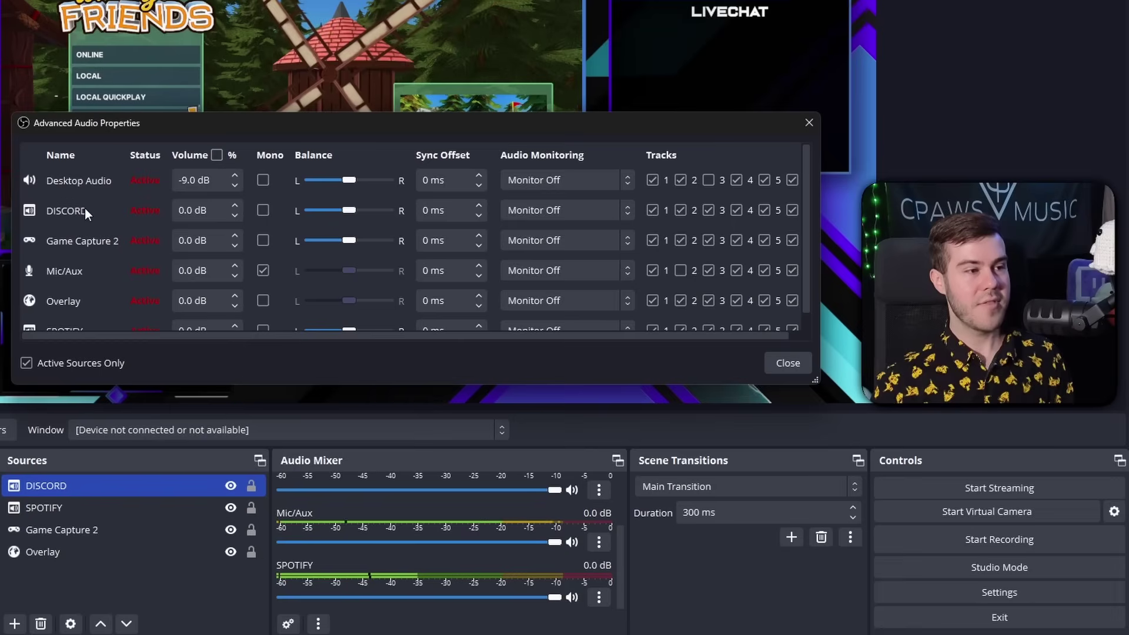
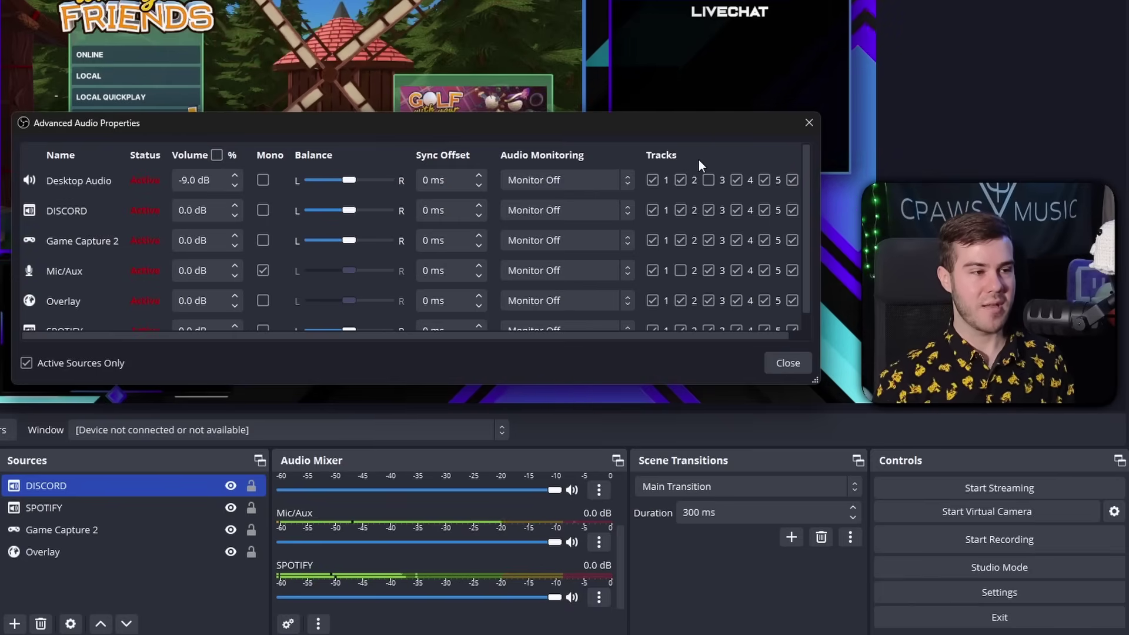
scroll(687, 212, down, 1)
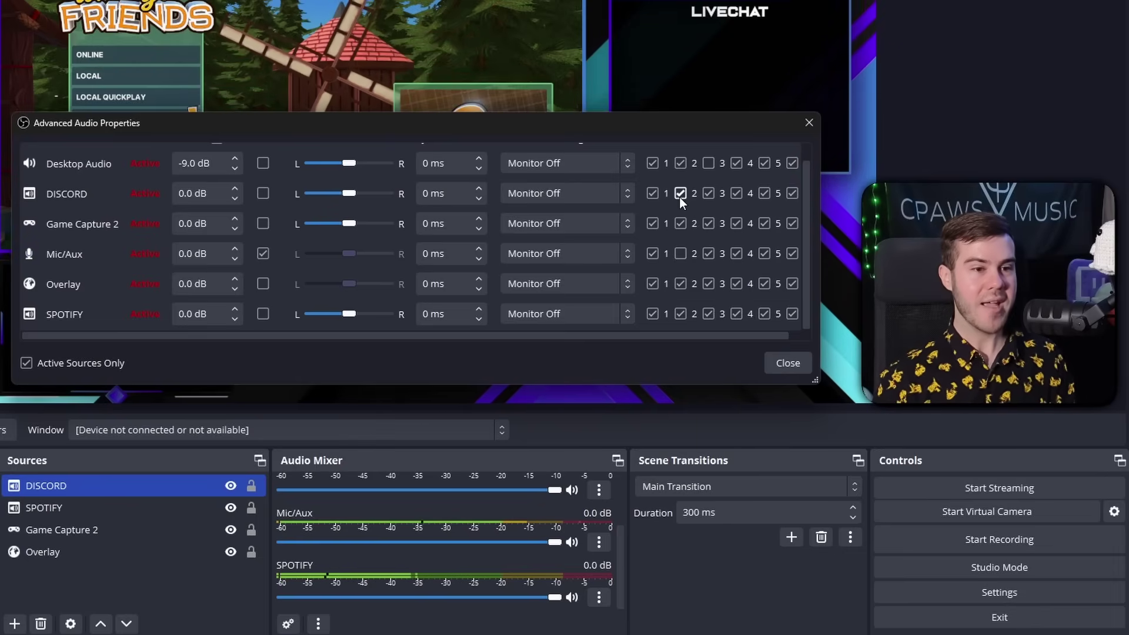
click(681, 195)
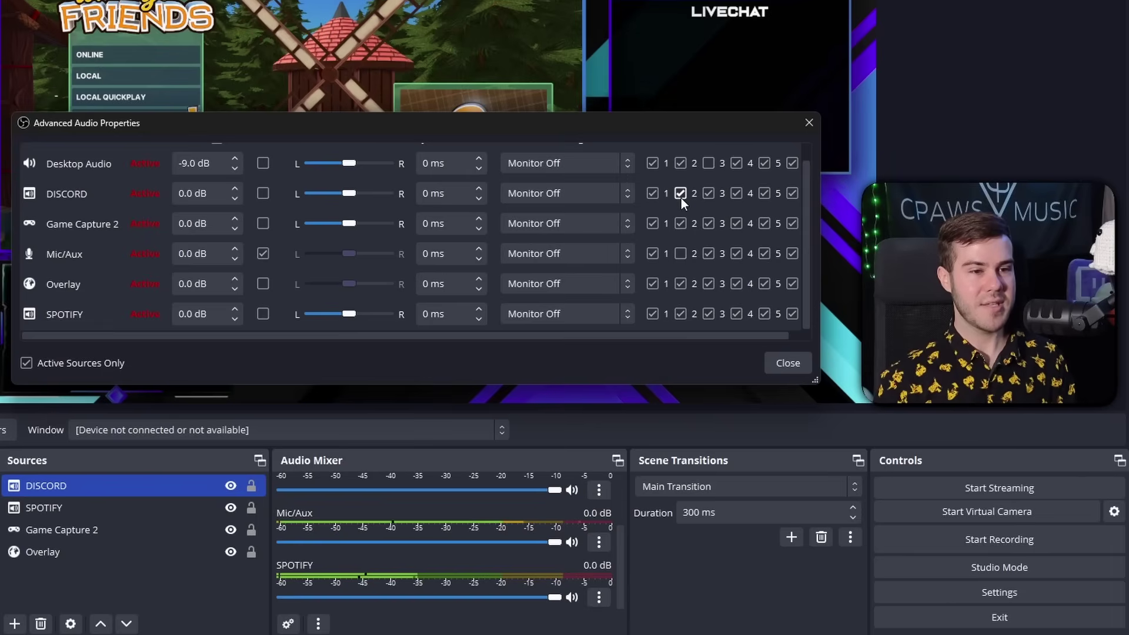
click(709, 194)
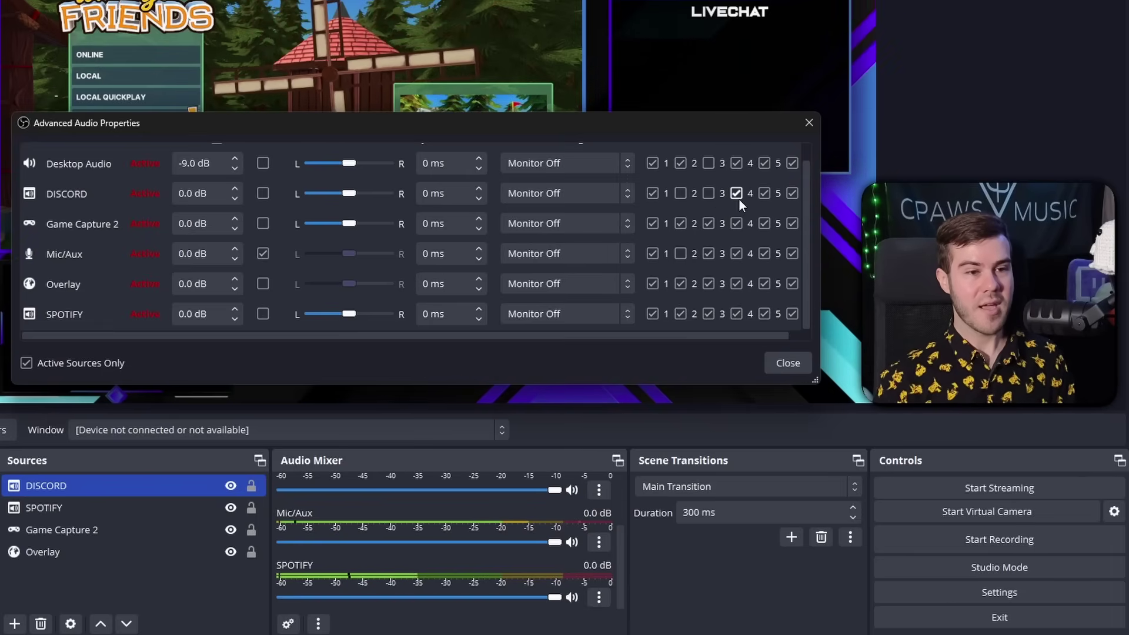
click(787, 363)
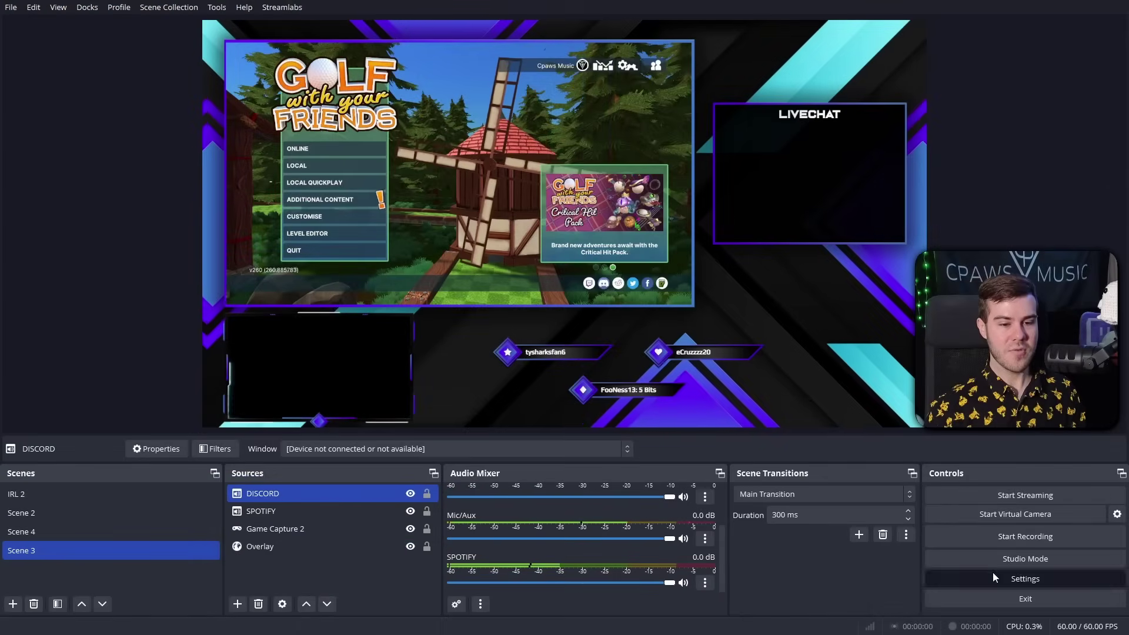
Enable audio tracks 4 and 5 in the recording output settings and leave the settings
click(993, 576)
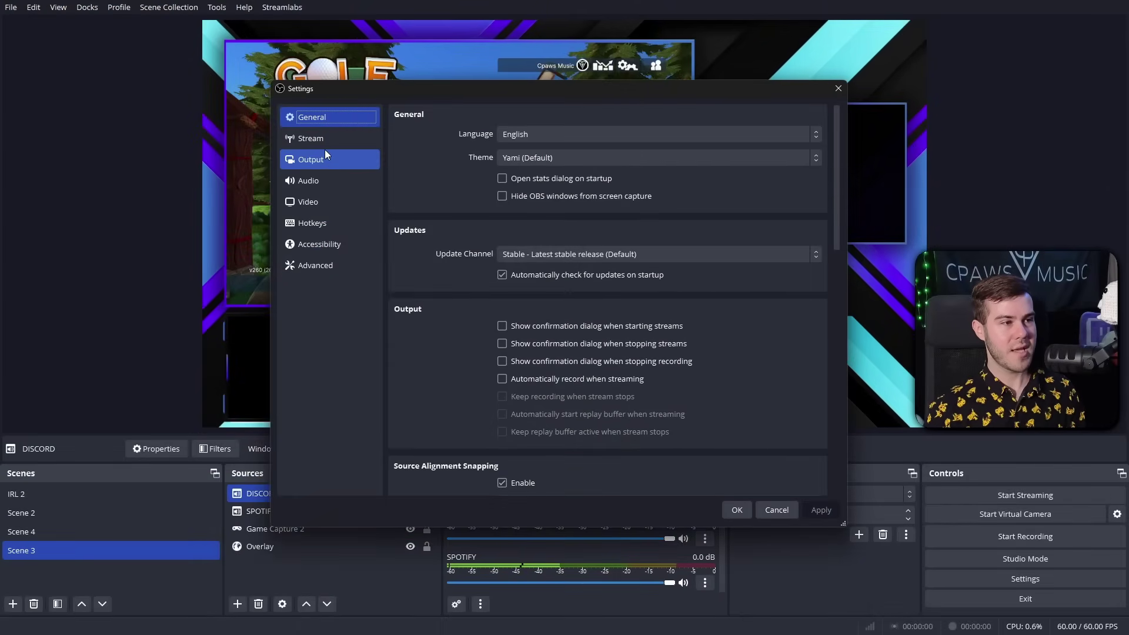
click(325, 158)
click(466, 139)
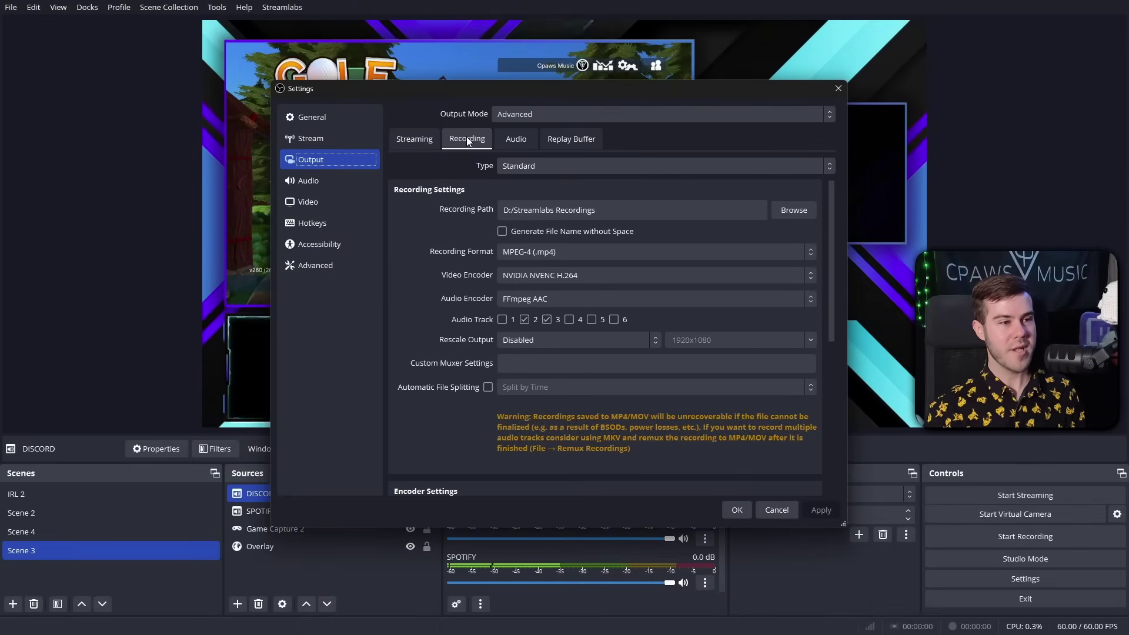
click(569, 321)
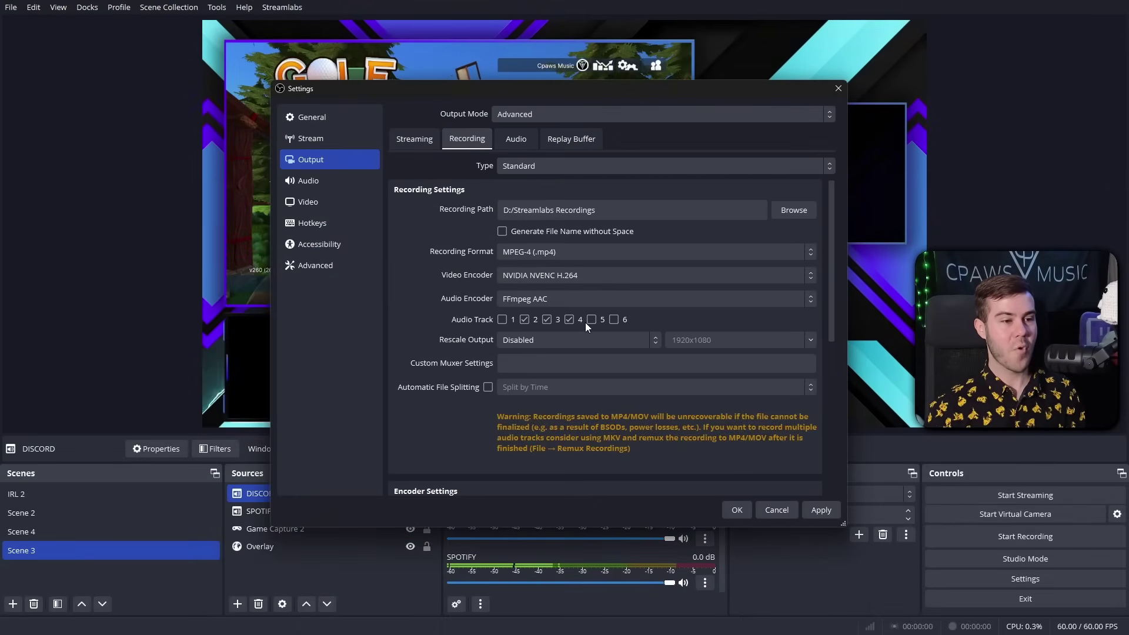
click(591, 321)
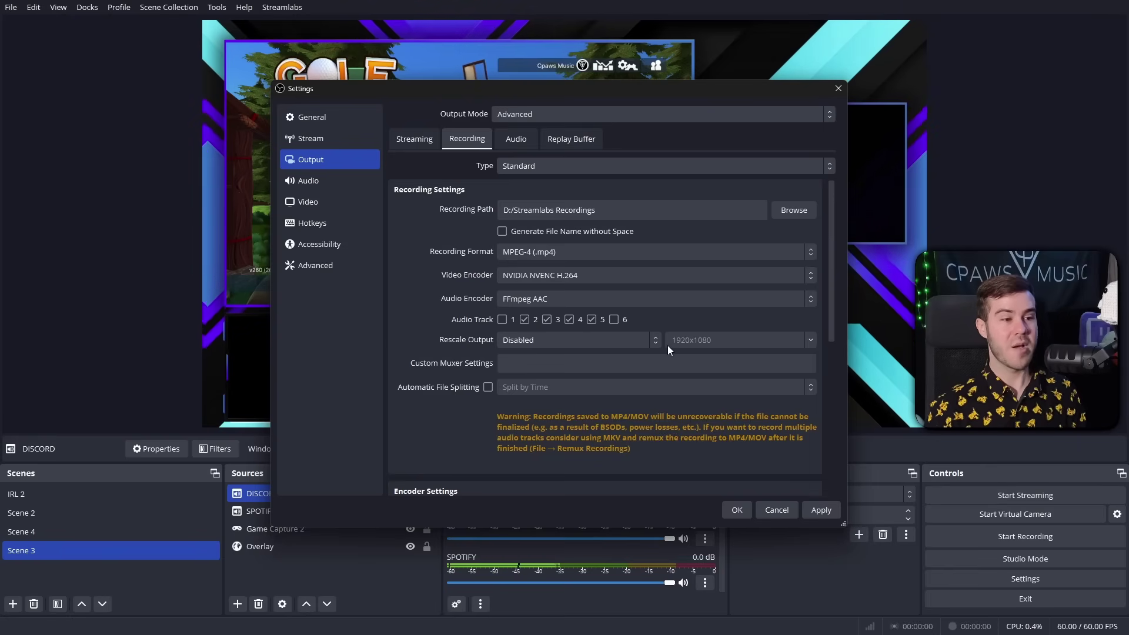
key(Escape)
Remove DISCORD from audio track 5 in the Advanced Audio Properties
click(455, 604)
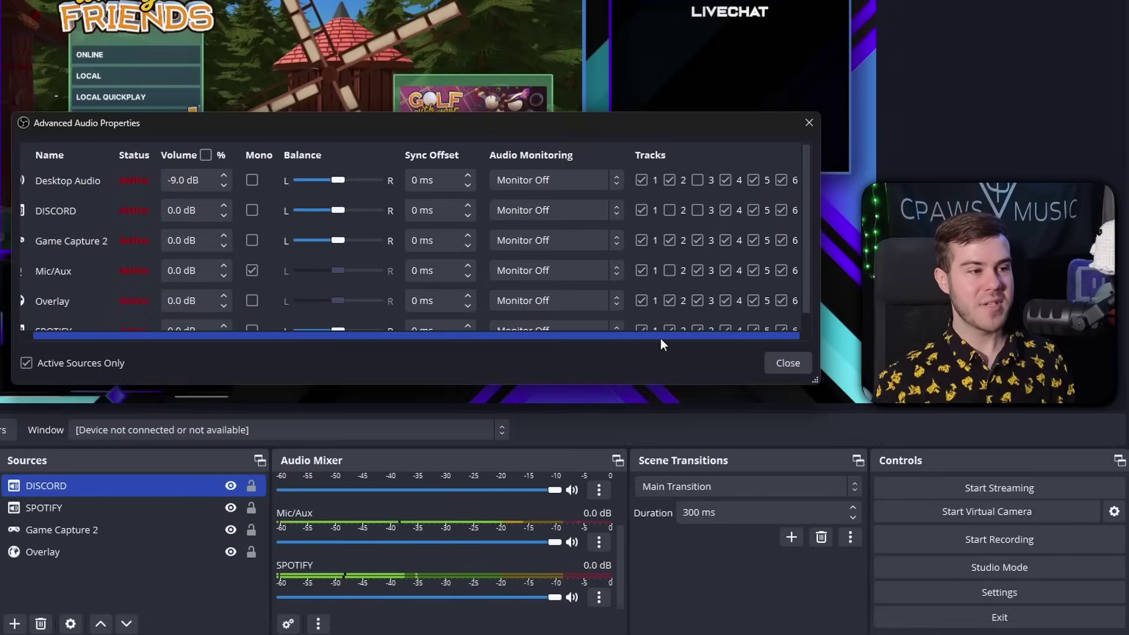
scroll(661, 337, right, 1)
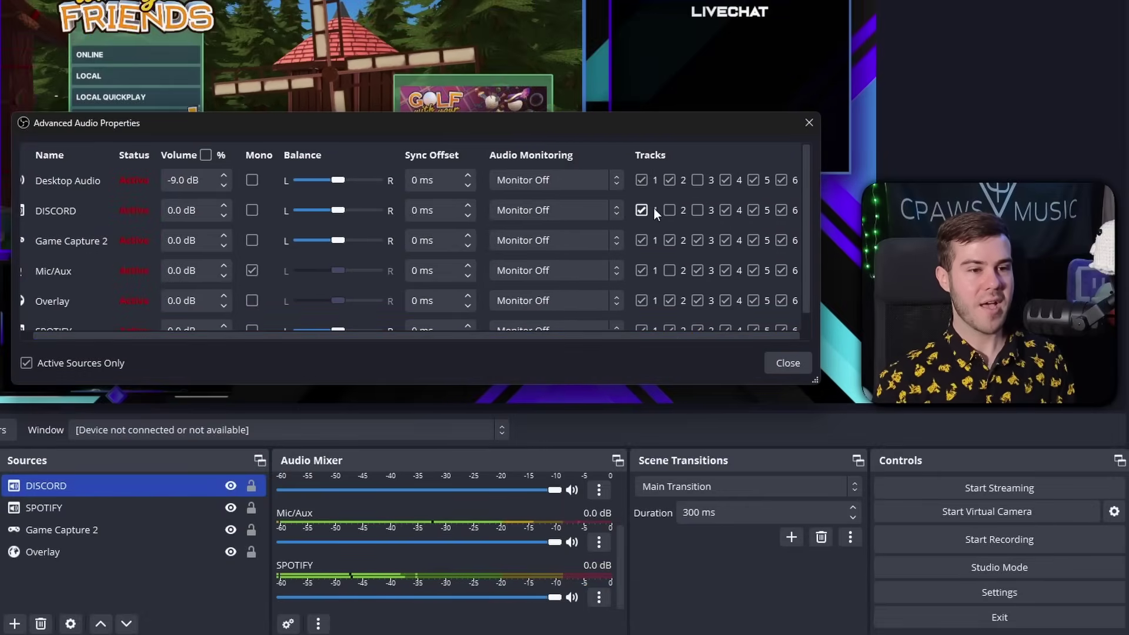
click(755, 211)
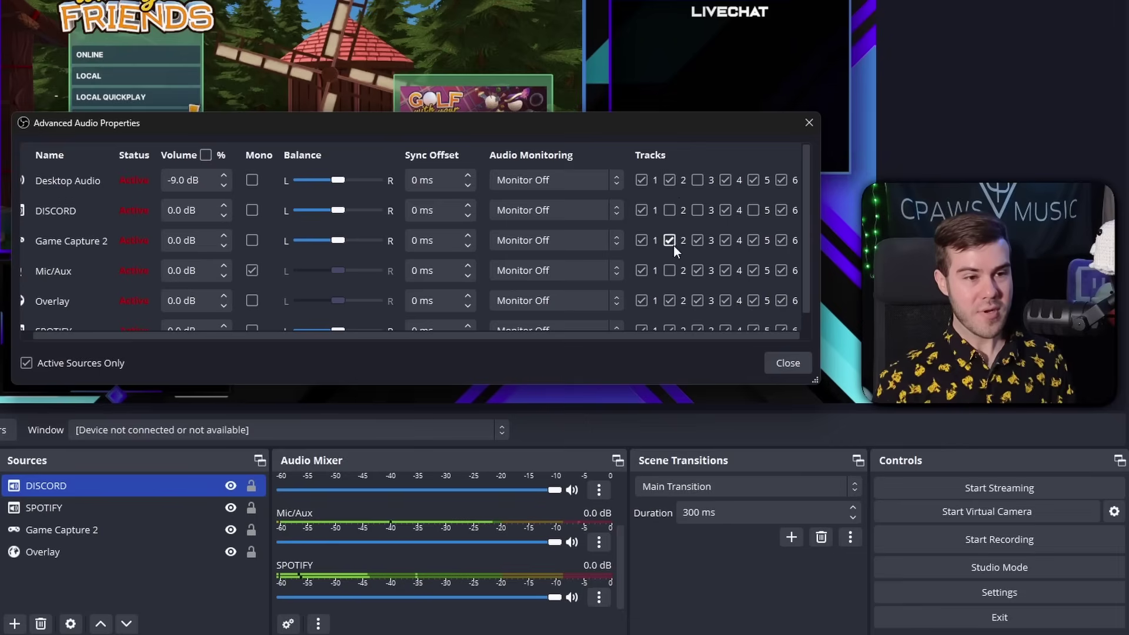
Remove Game Capture 2 from audio tracks 3, 4 and 5, and Mic/Aux from tracks 4 and 5
scroll(675, 207, down, 1)
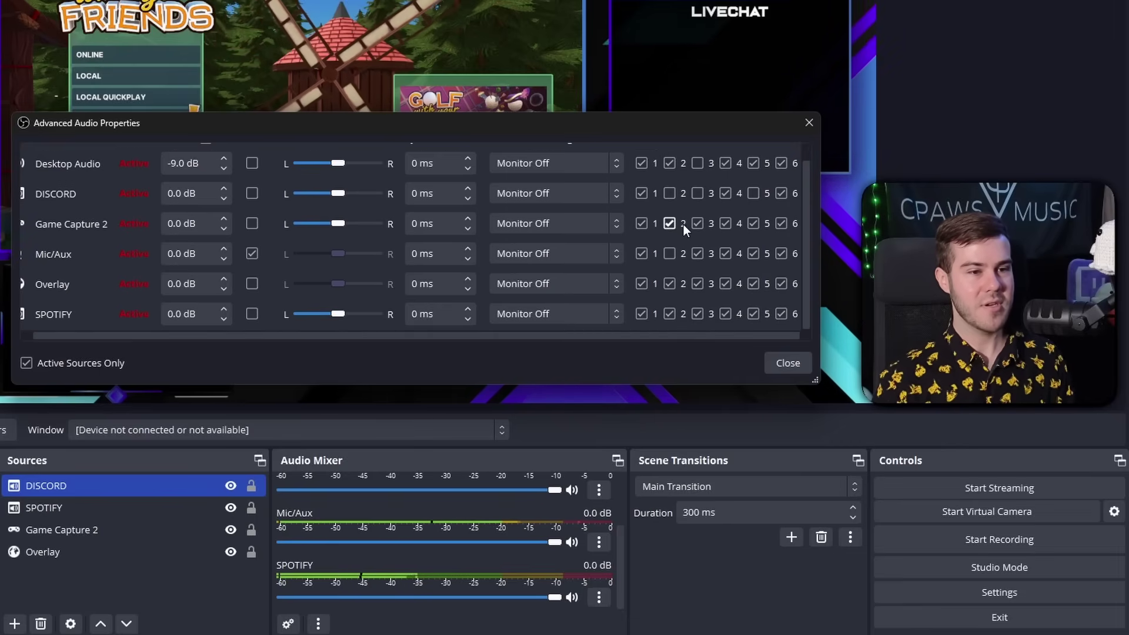
click(698, 223)
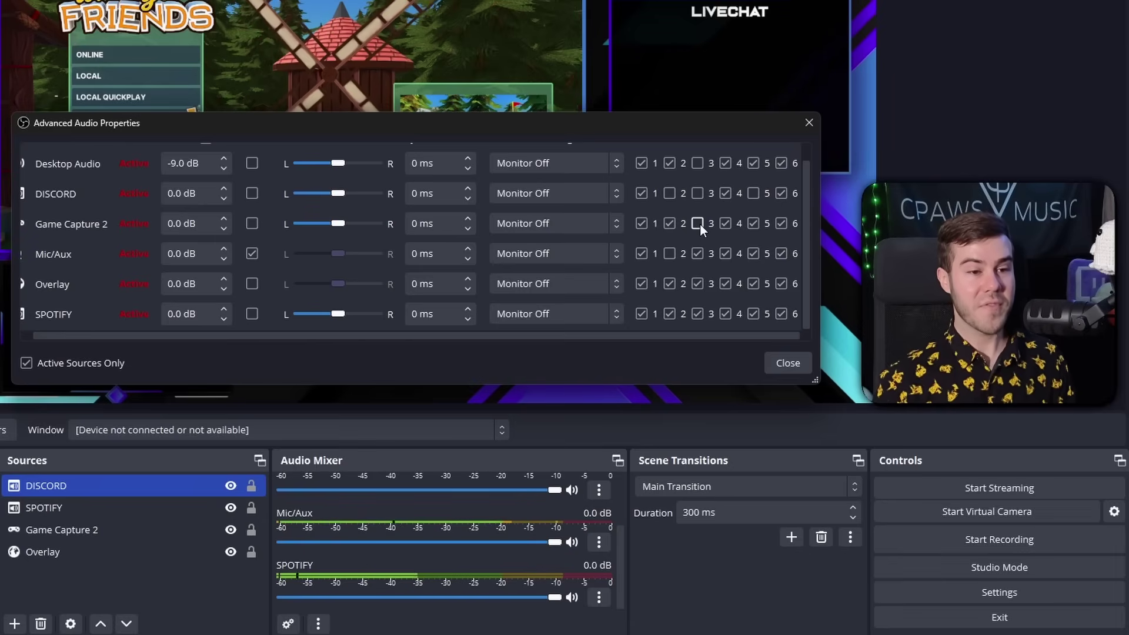
click(724, 223)
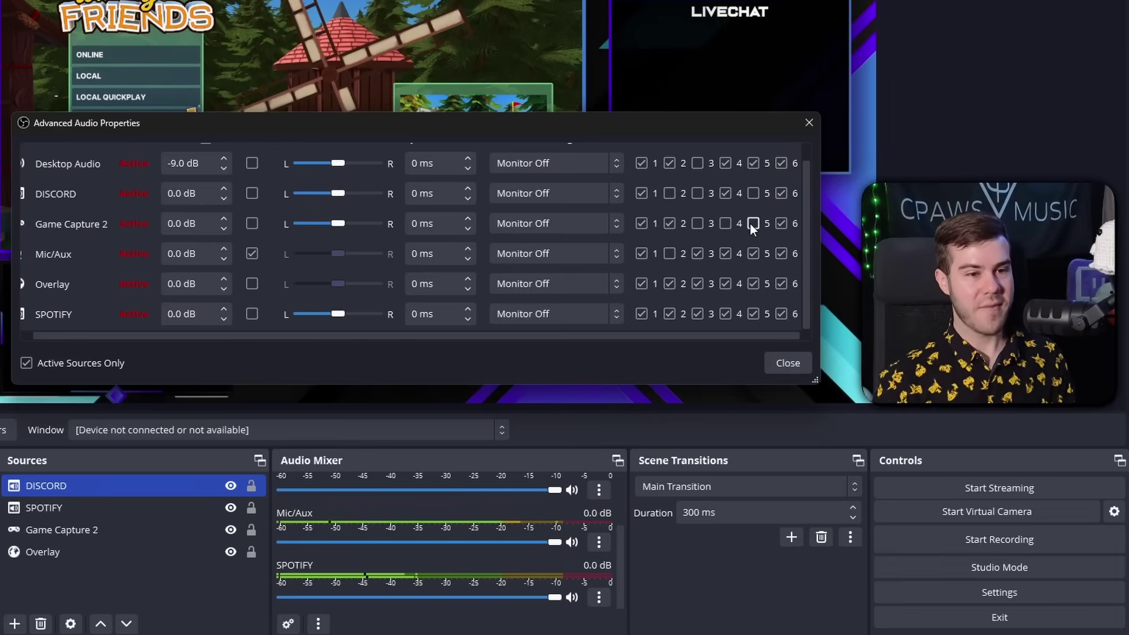
click(752, 224)
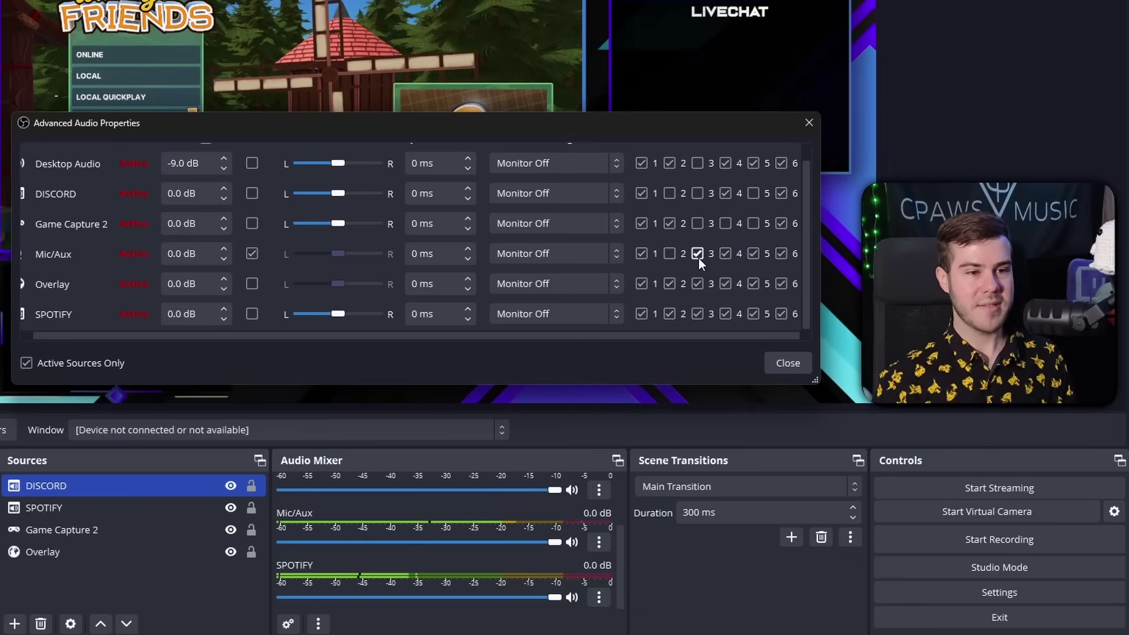
click(725, 253)
click(753, 254)
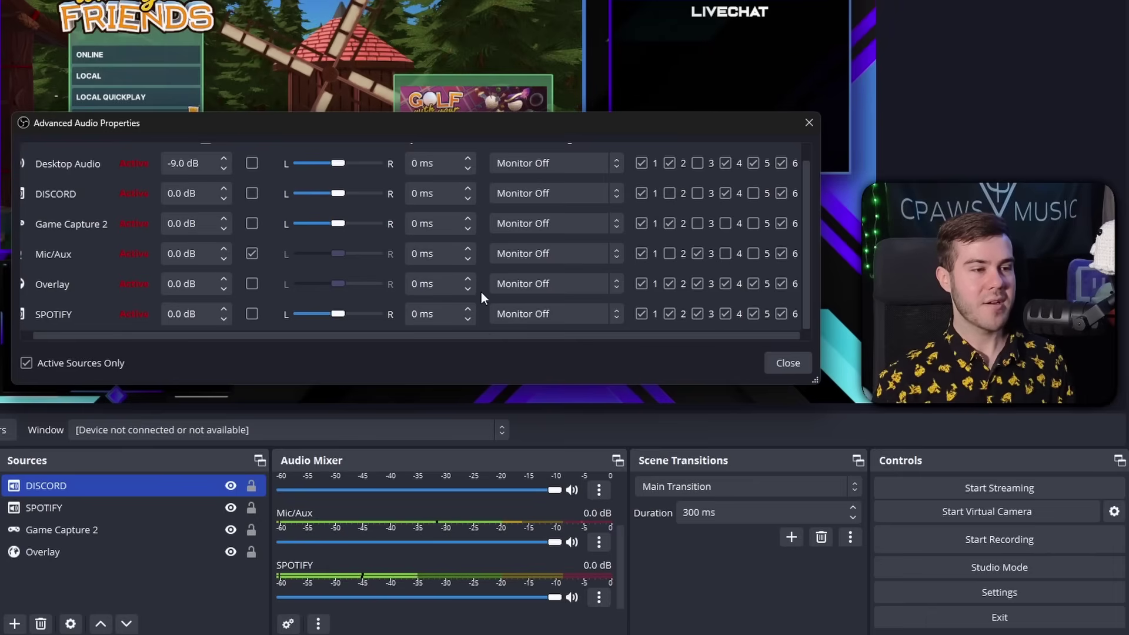
Remove the Overlay source from all six audio tracks
click(642, 284)
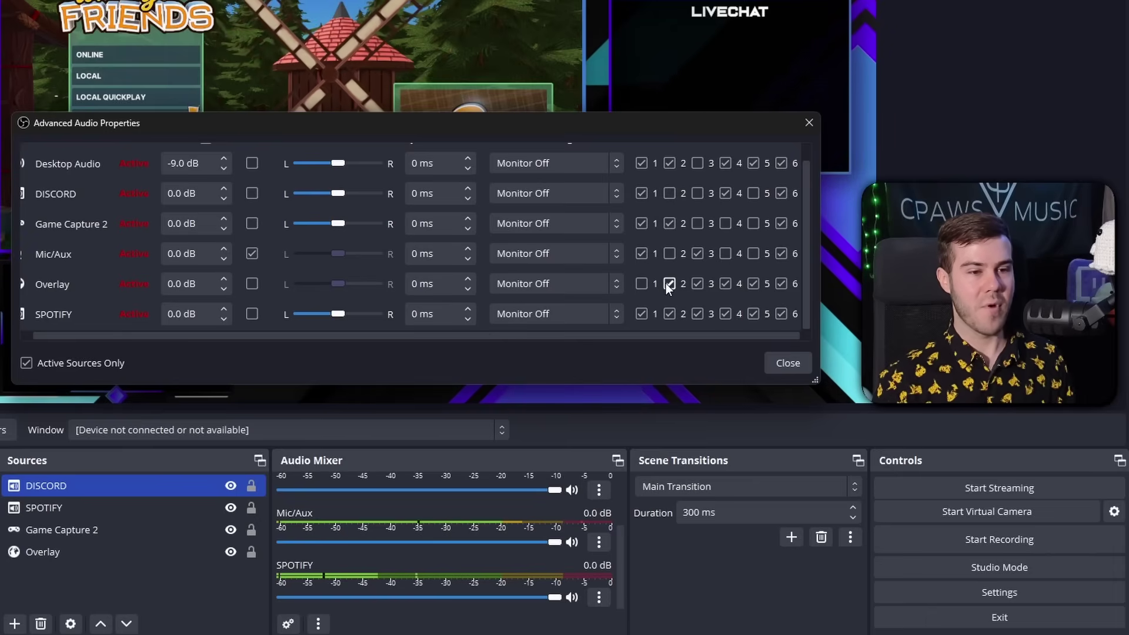
click(669, 284)
click(697, 284)
click(725, 284)
click(753, 284)
click(781, 284)
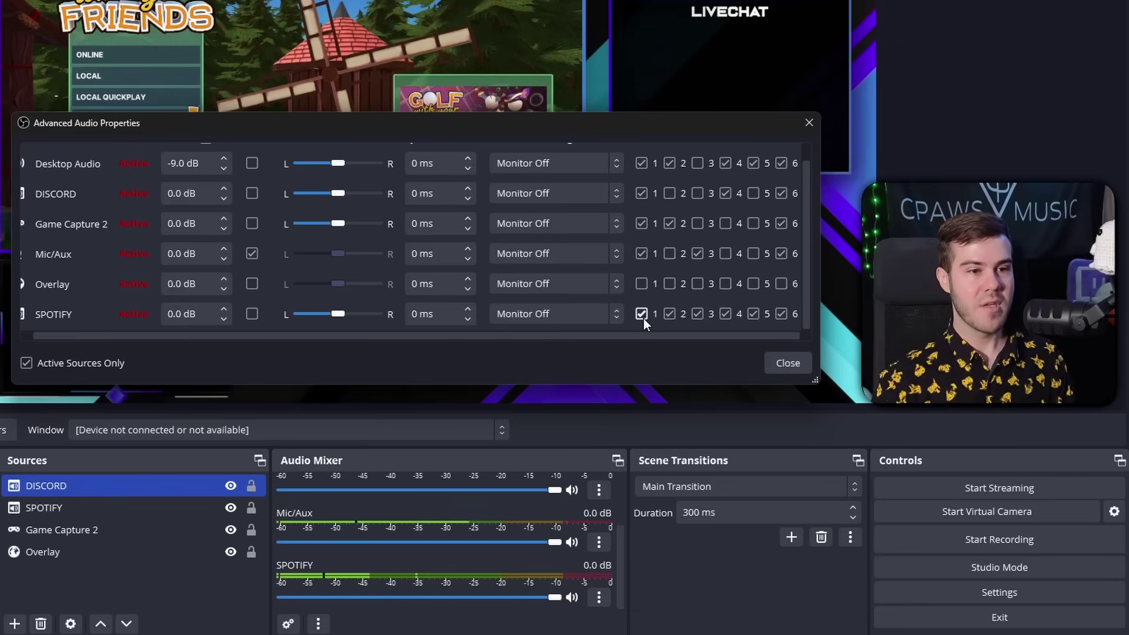
Remove SPOTIFY from audio tracks 2, 3, 4 and 6
click(670, 314)
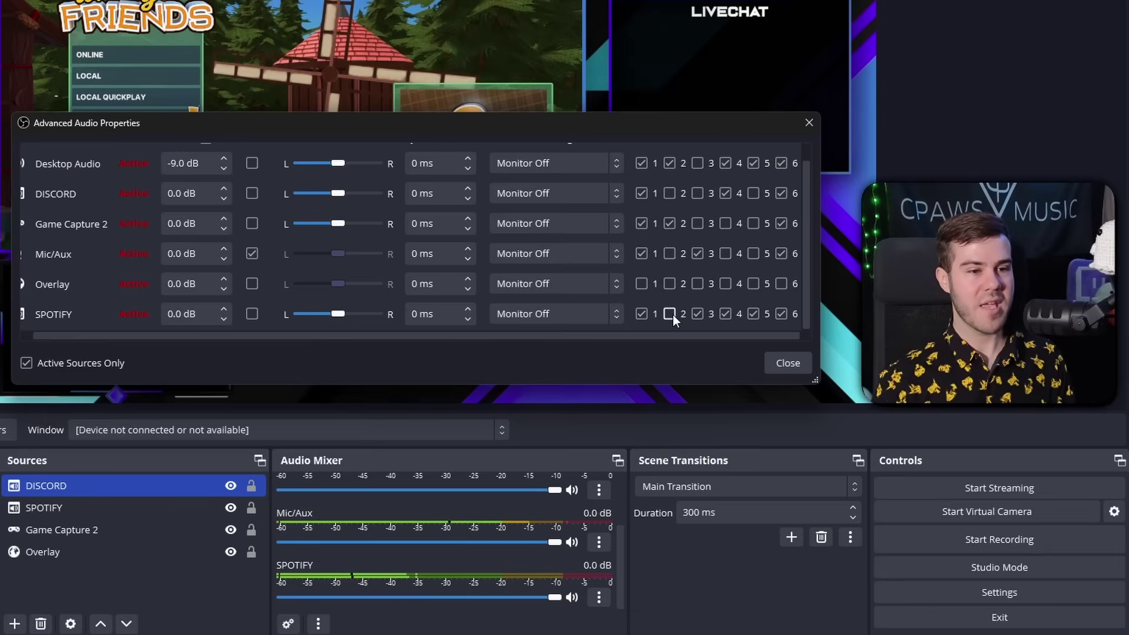
click(697, 314)
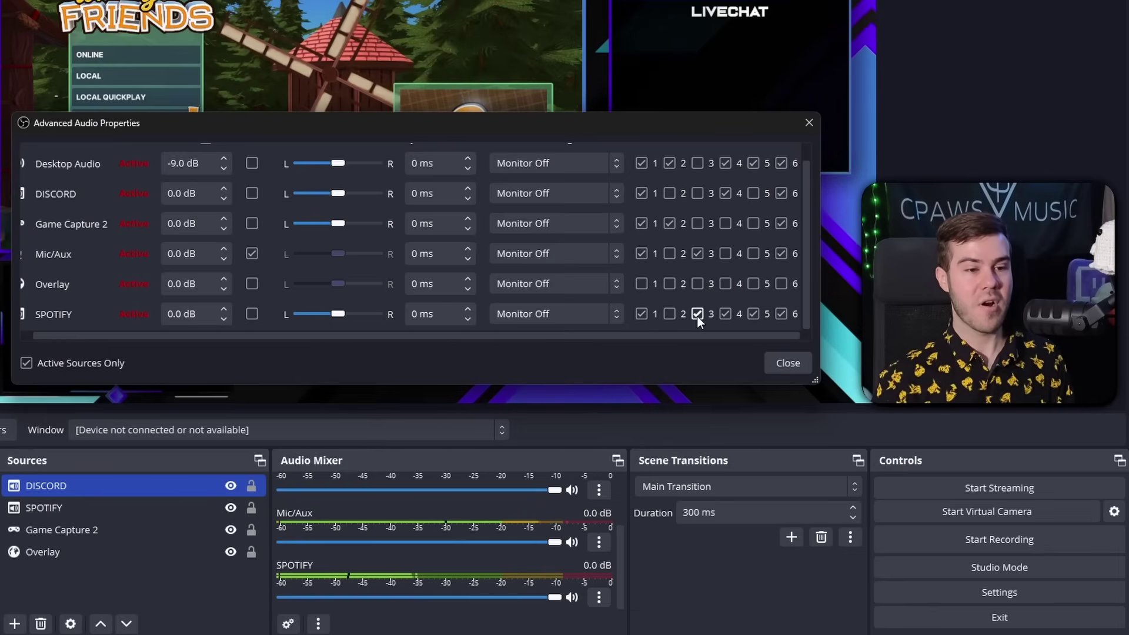
click(726, 314)
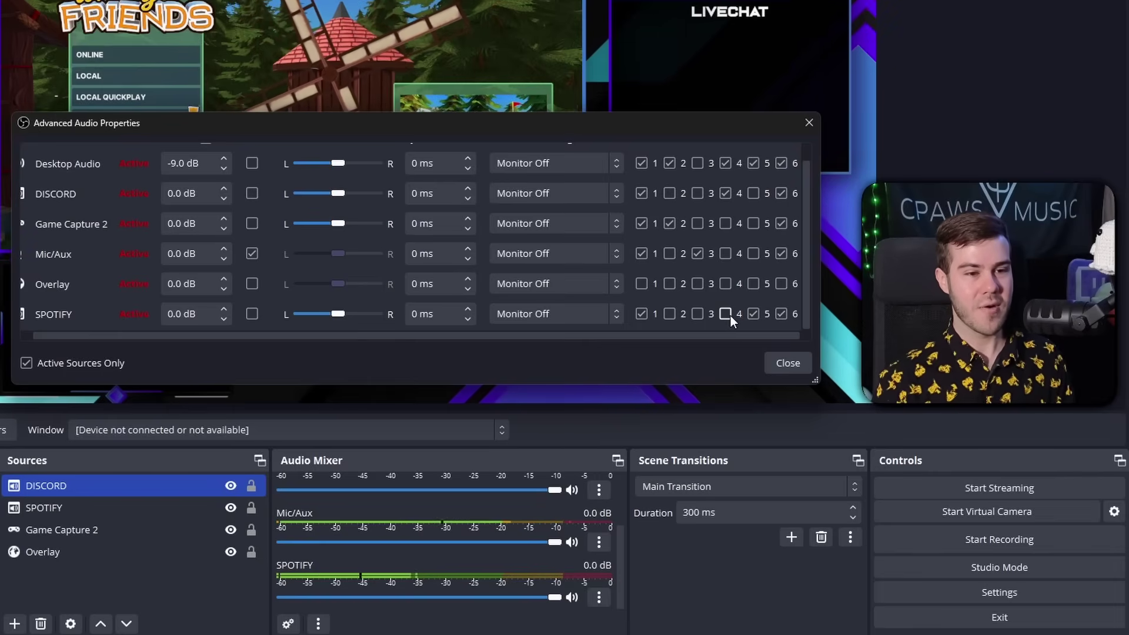
click(782, 314)
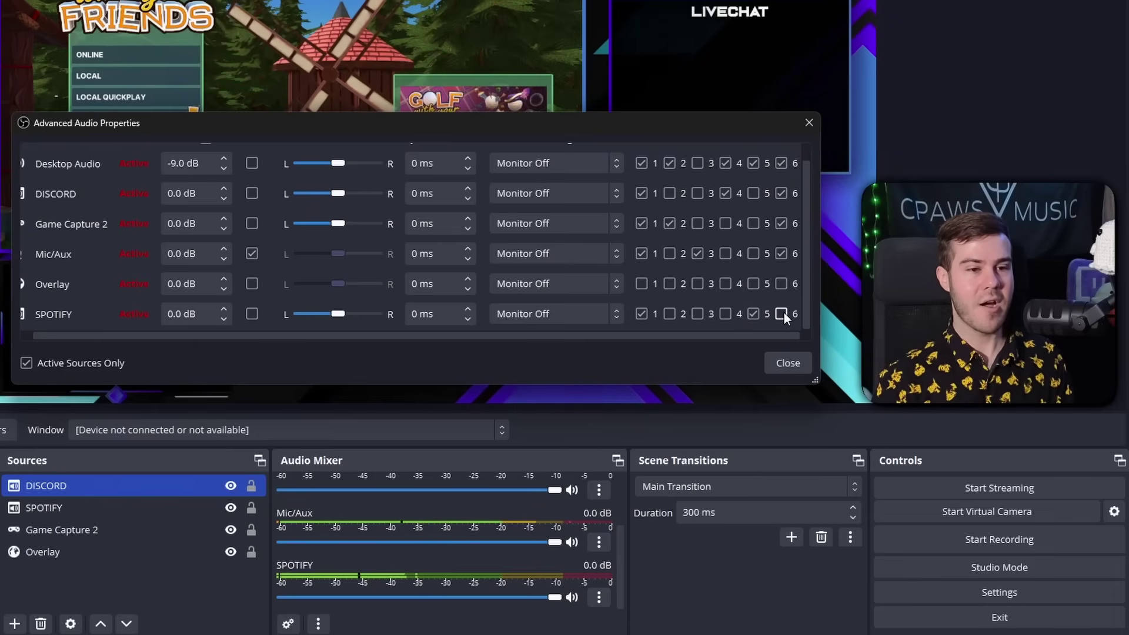